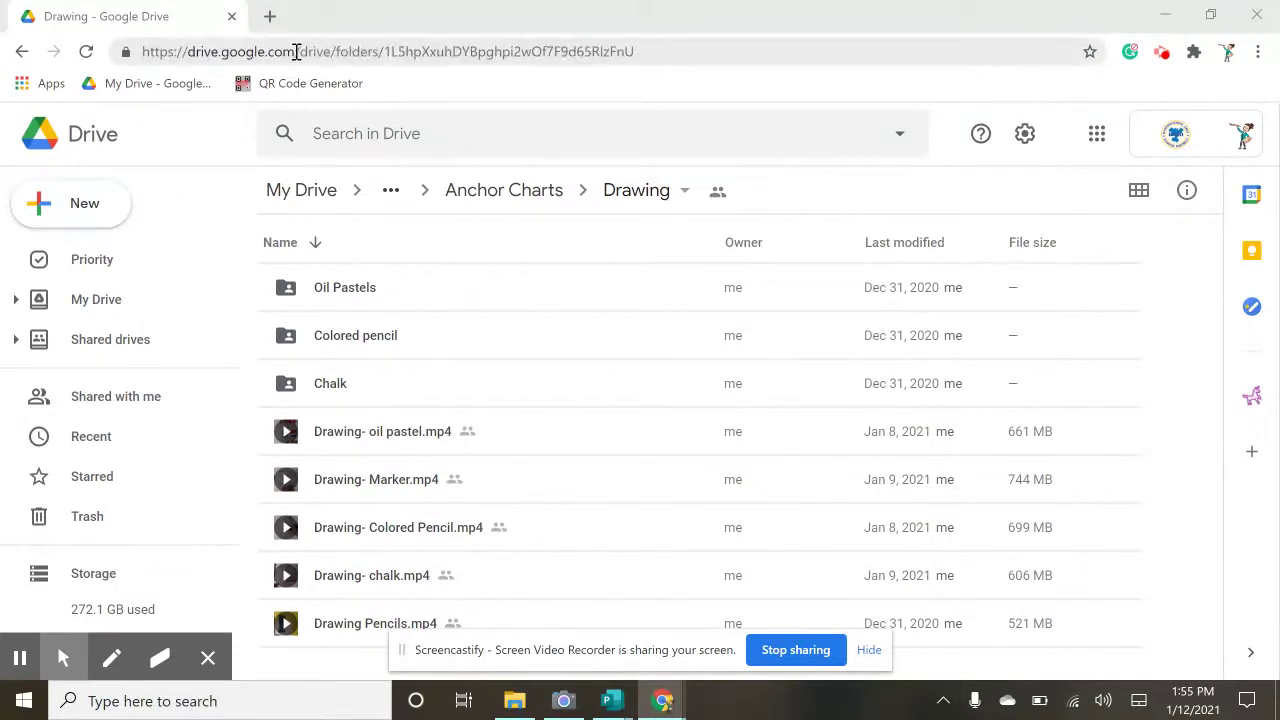
# Step: Create a new Google Drawings file in the shared Drawing folder and accept sharing it with the folder's people
pyautogui.moveTo(296, 52); pyautogui.dragTo(131, 57)
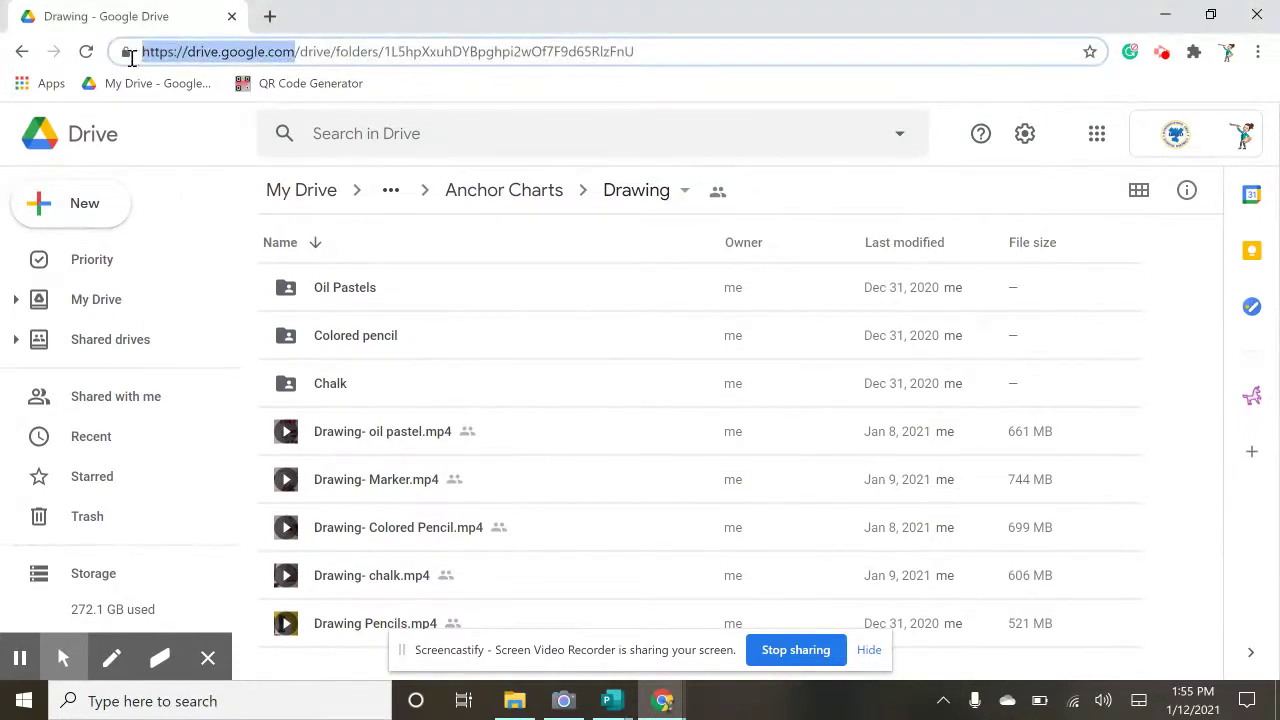
pyautogui.click(85, 203)
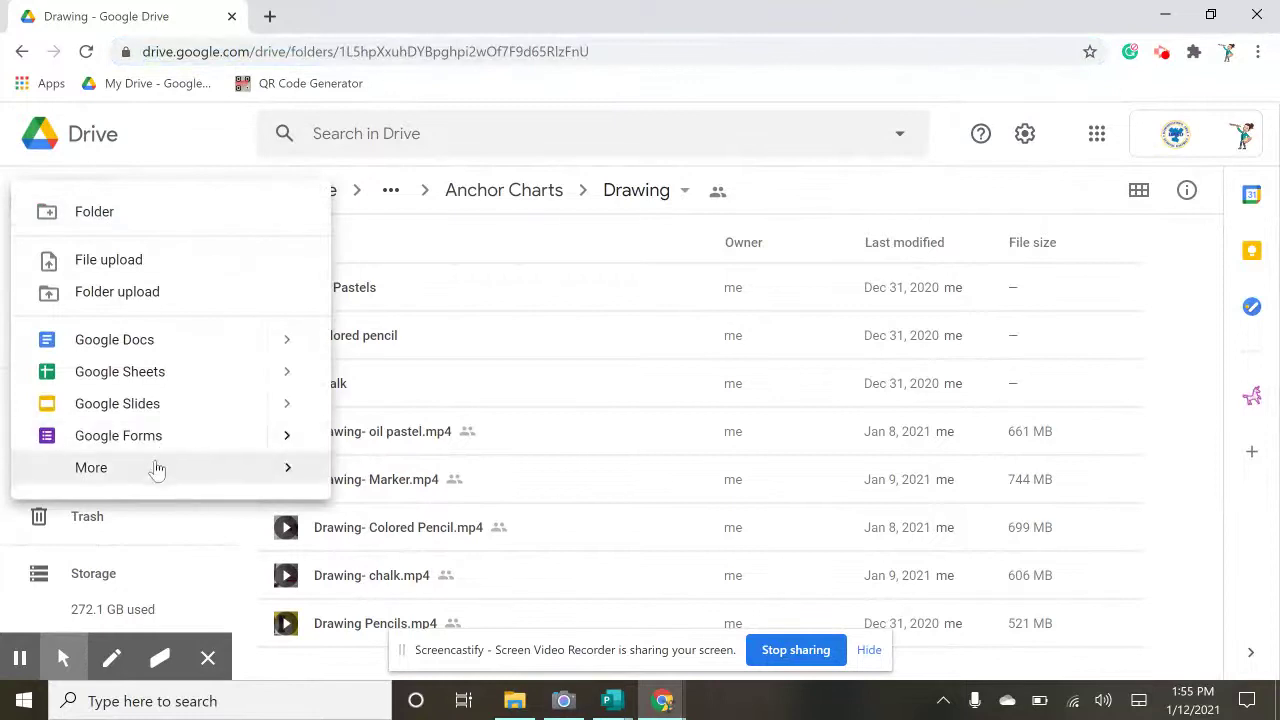
pyautogui.moveTo(170, 472)
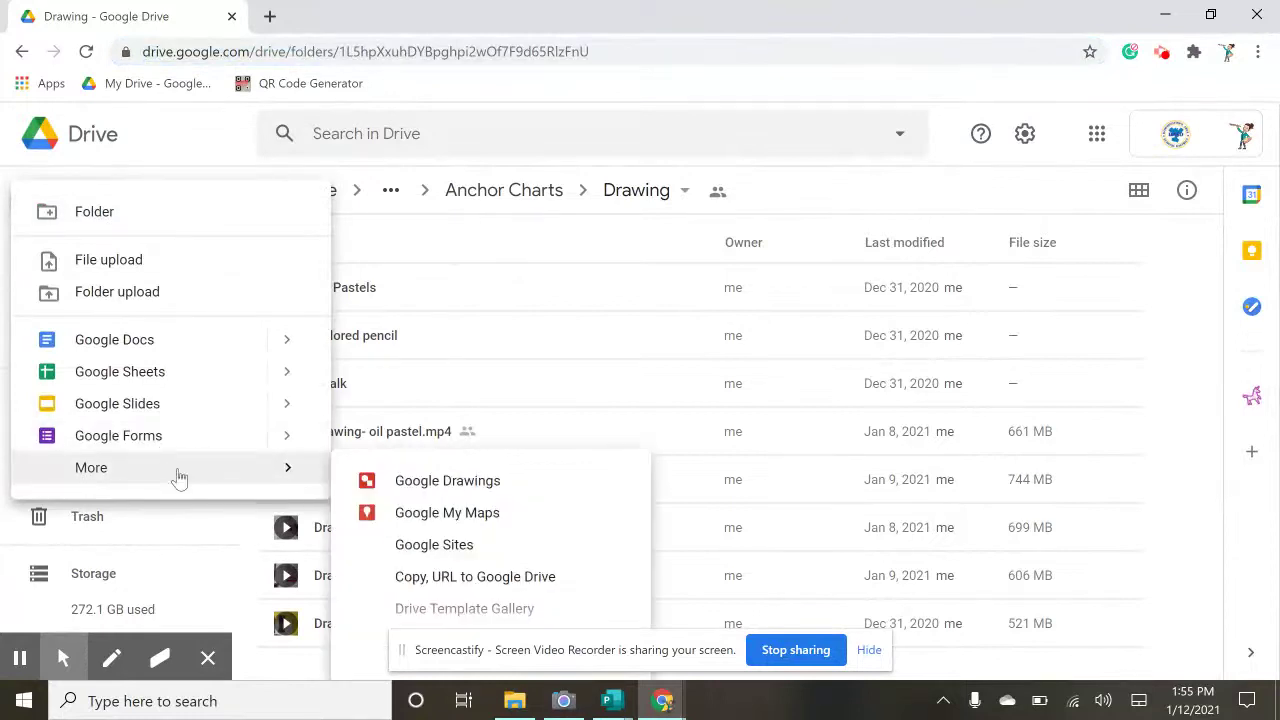
pyautogui.click(420, 487)
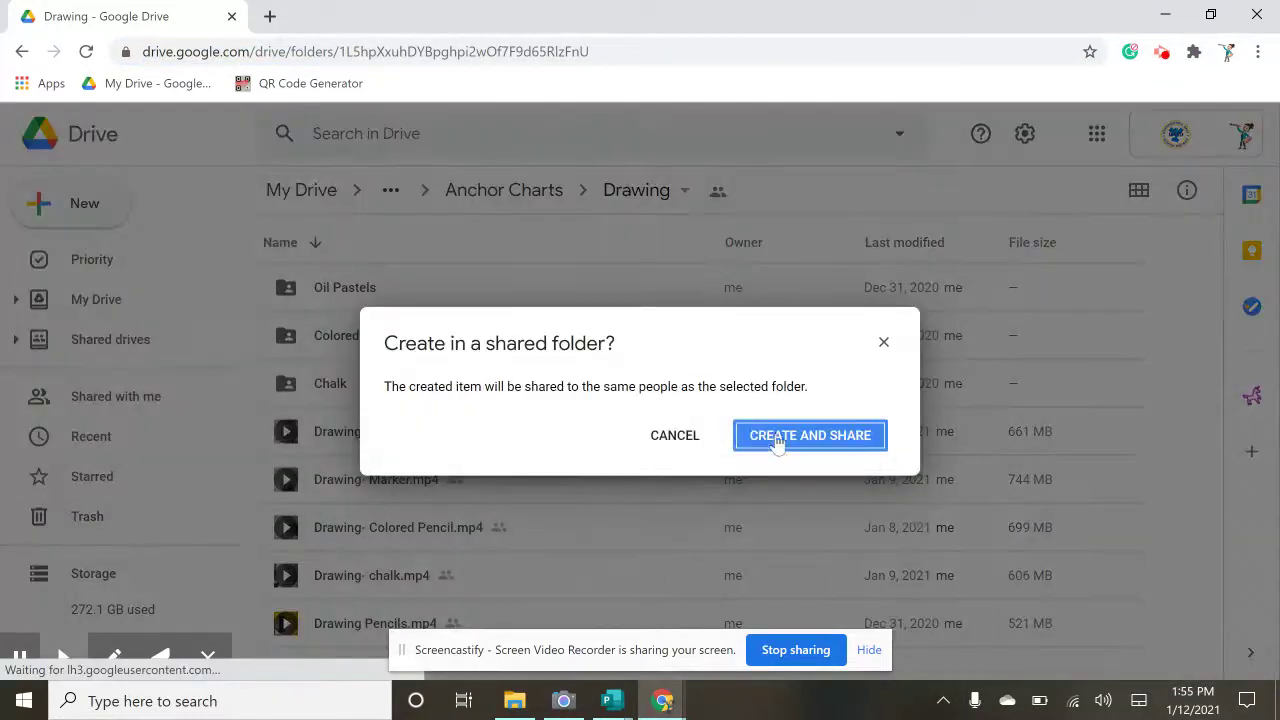
pyautogui.click(781, 440)
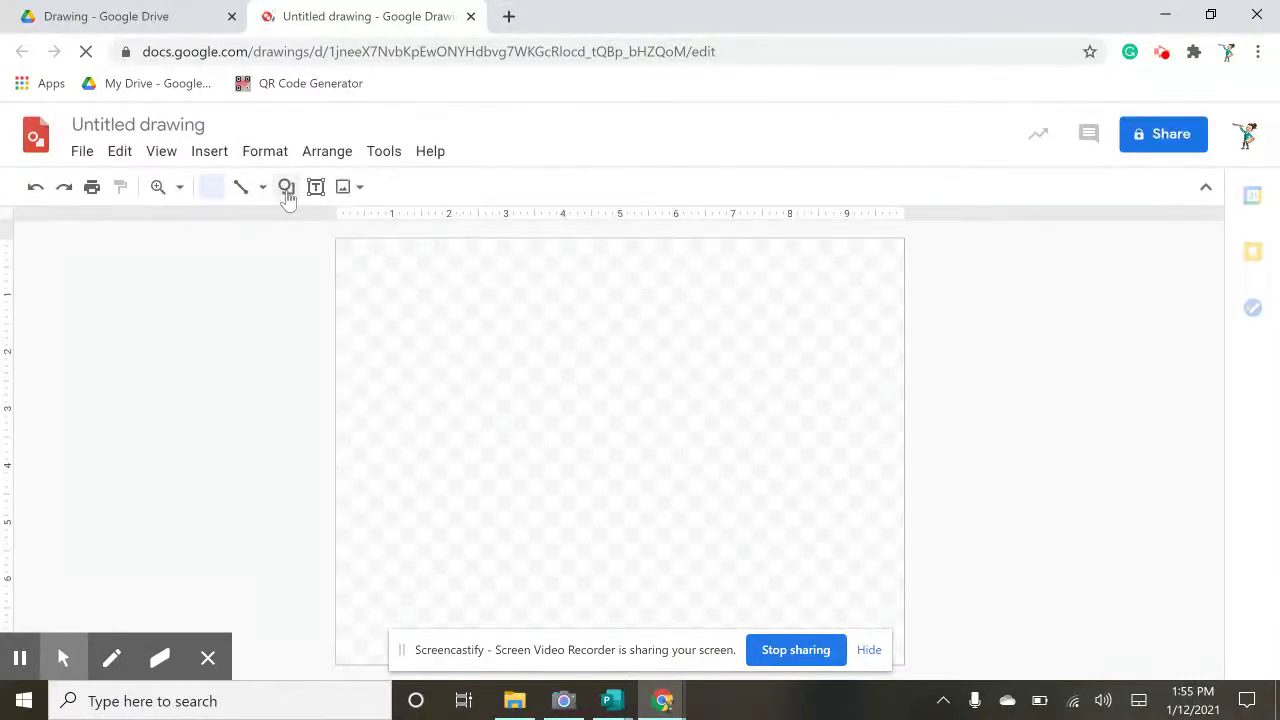
# Step: Draw a tiny circle as the vanishing point and move it near the centre of the canvas
pyautogui.click(286, 190)
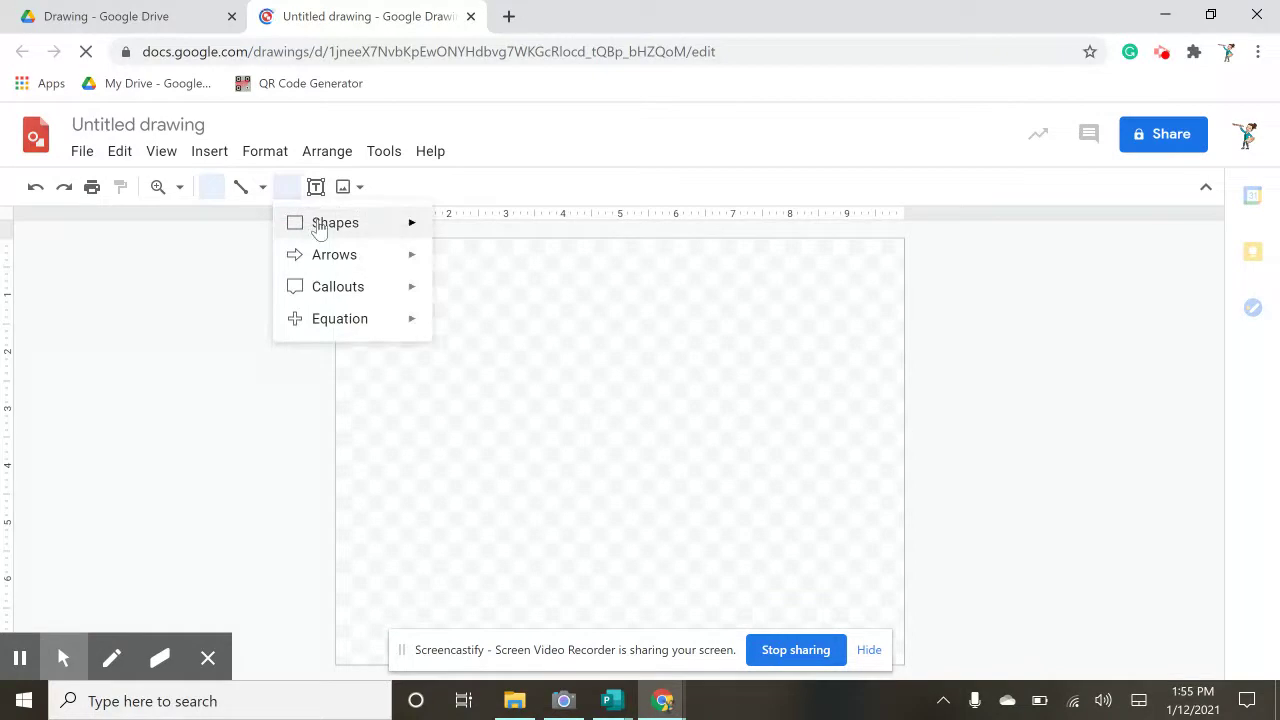
pyautogui.moveTo(318, 228)
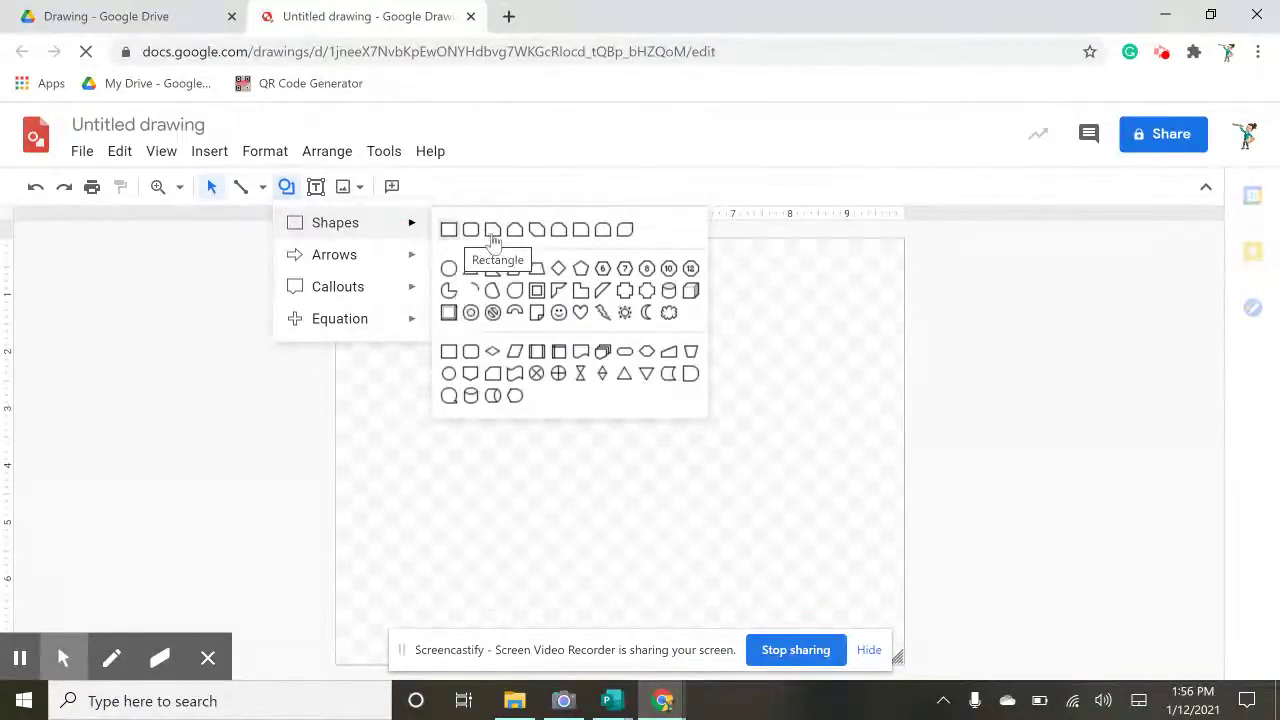
pyautogui.click(449, 267)
pyautogui.moveTo(453, 268)
pyautogui.mouseDown()
pyautogui.moveTo(472, 281)
pyautogui.moveTo(456, 275)
pyautogui.mouseUp()
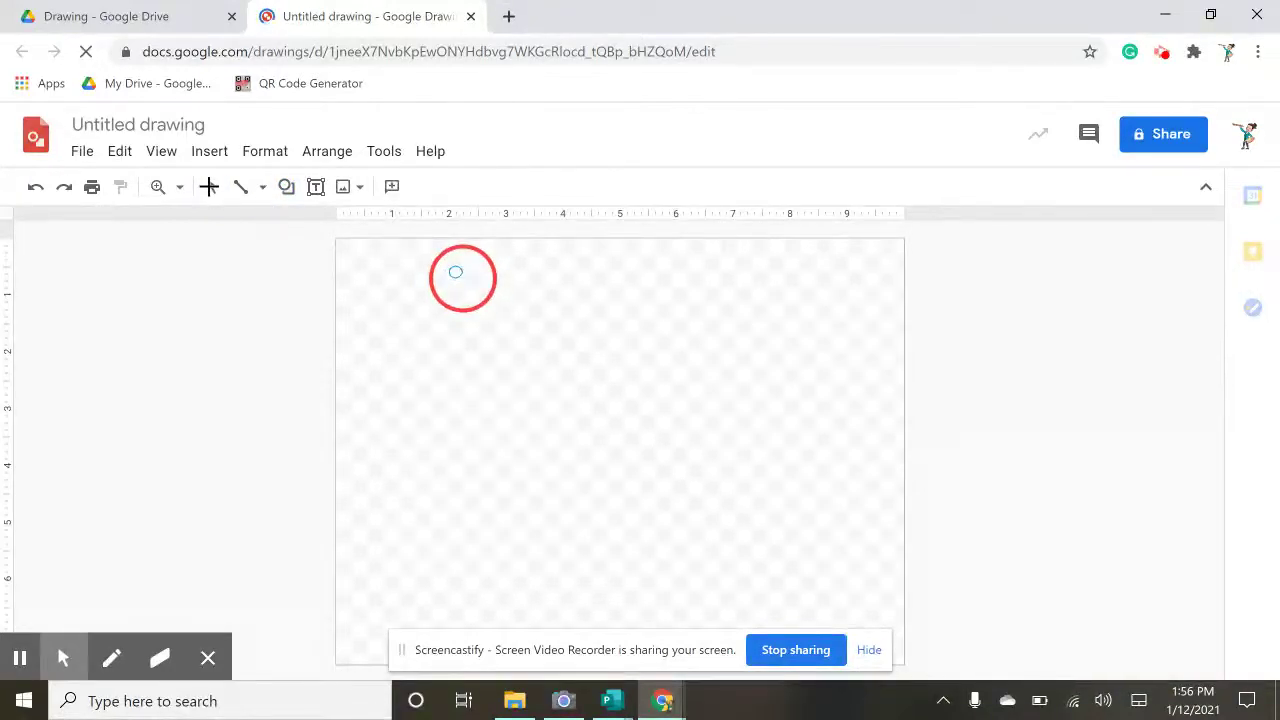
pyautogui.click(212, 190)
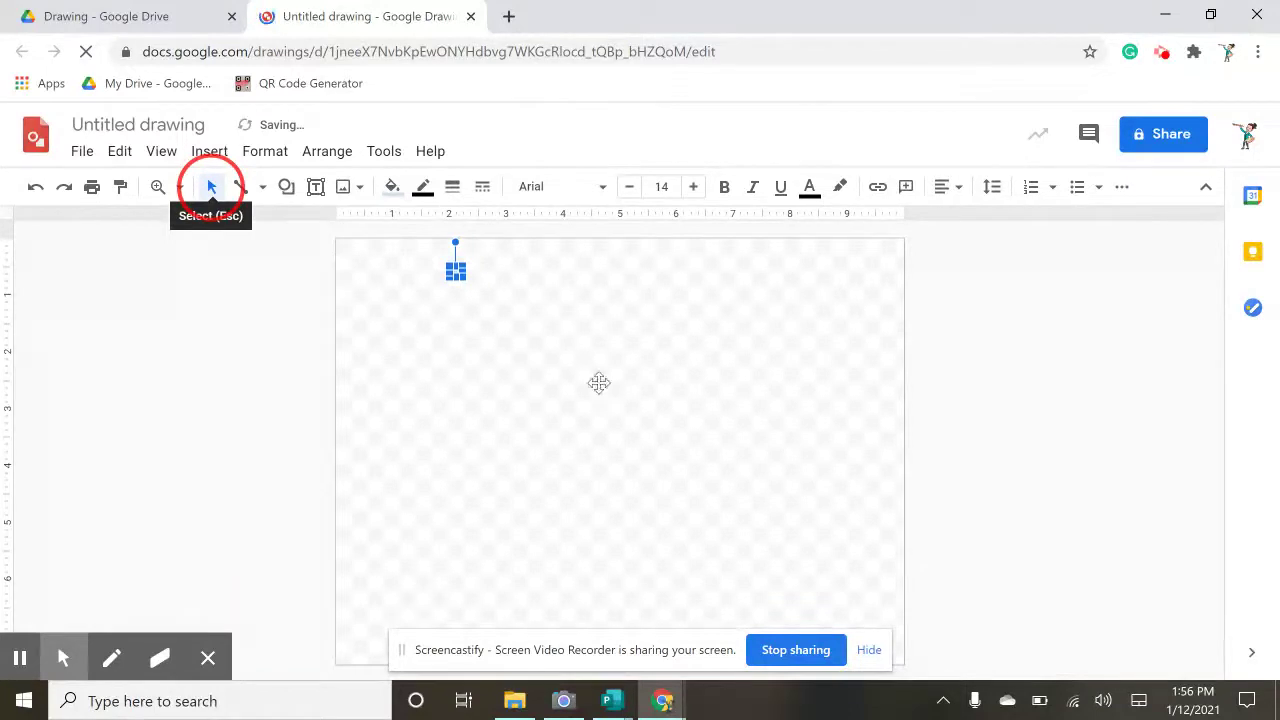
pyautogui.moveTo(455, 268); pyautogui.dragTo(597, 382)
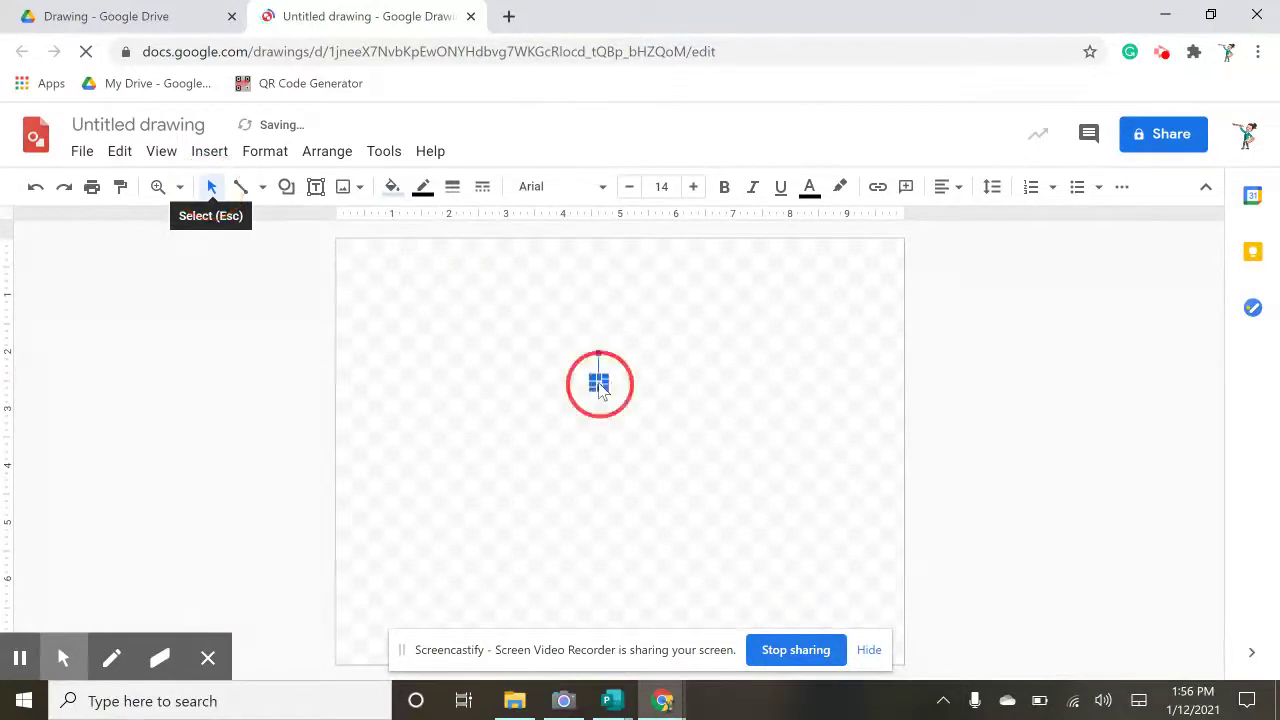
pyautogui.click(473, 324)
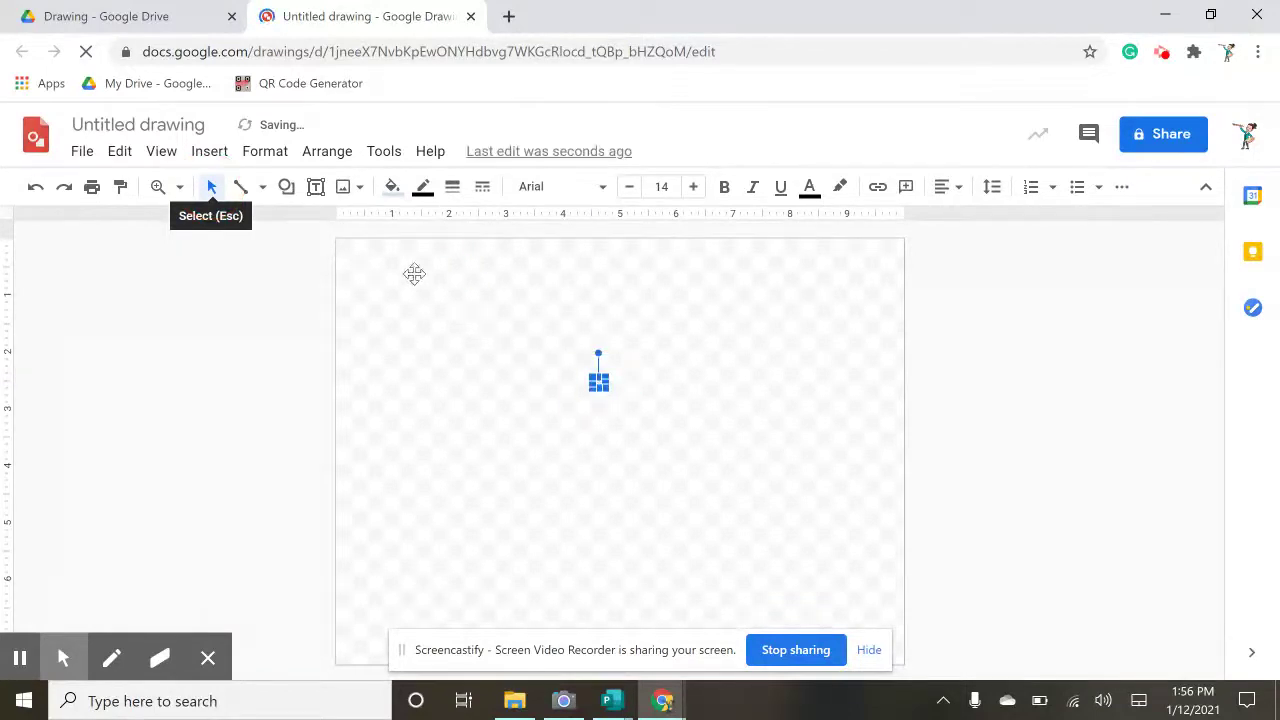
# Step: Draw a rectangle about 1.5 by 1.3 inches in the canvas's upper-left area, beside the vanishing point
pyautogui.click(287, 188)
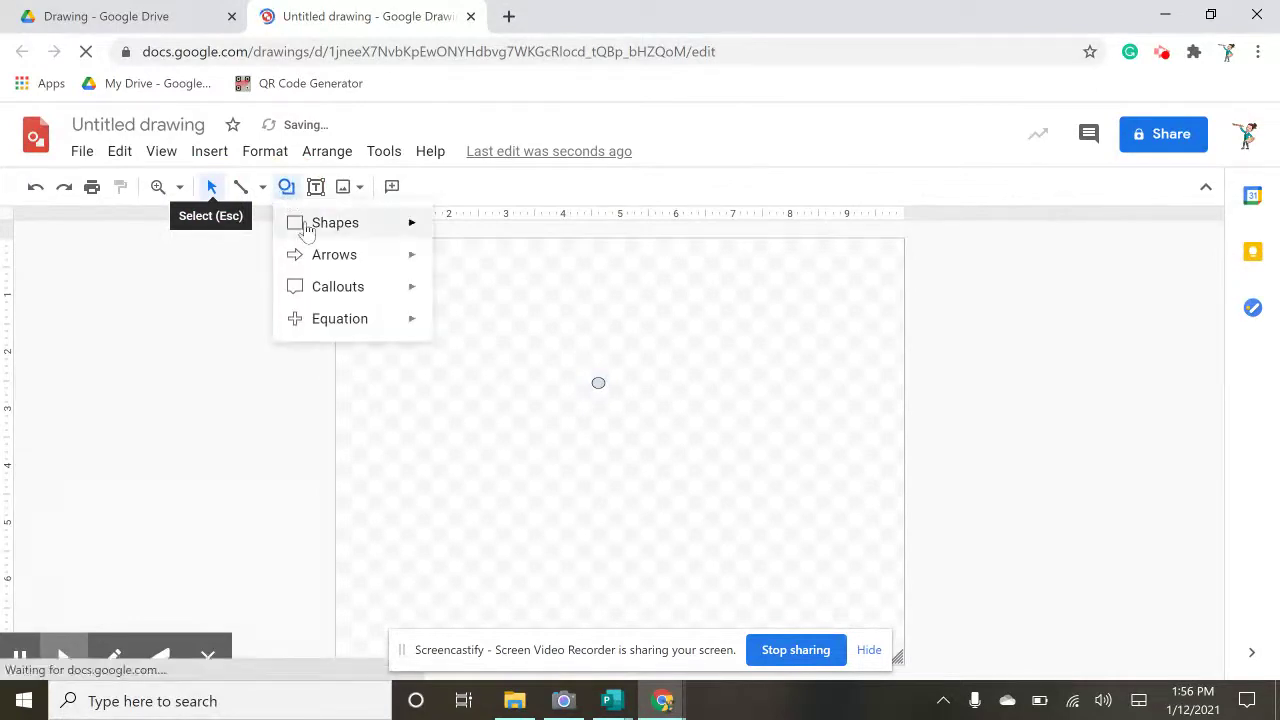
pyautogui.moveTo(410, 222)
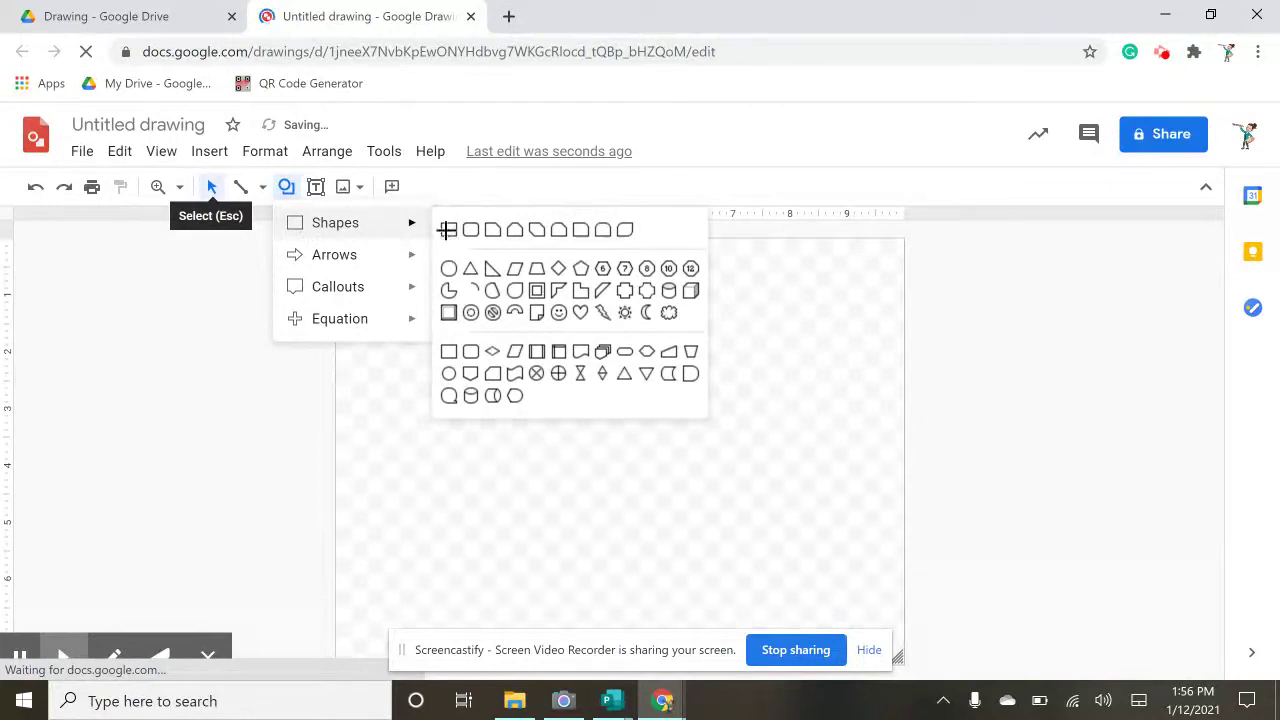
pyautogui.click(448, 231)
pyautogui.moveTo(401, 304); pyautogui.dragTo(486, 375)
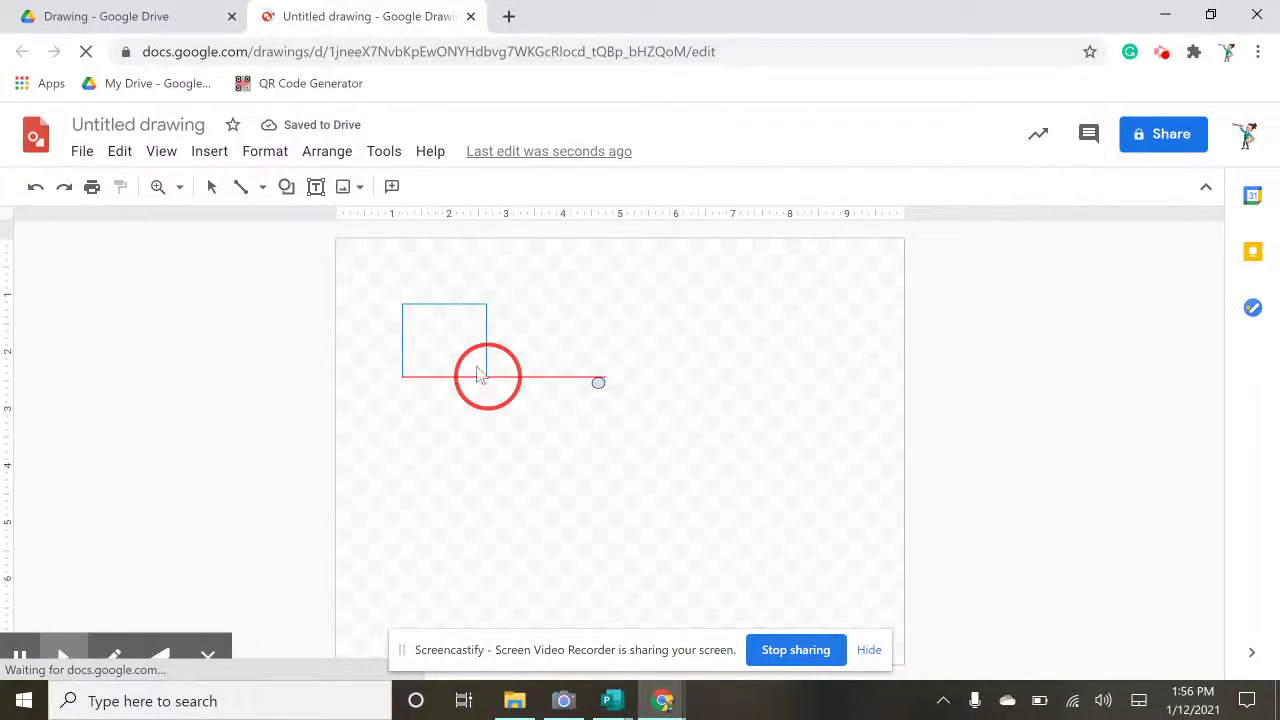
pyautogui.moveTo(478, 374); pyautogui.dragTo(478, 372)
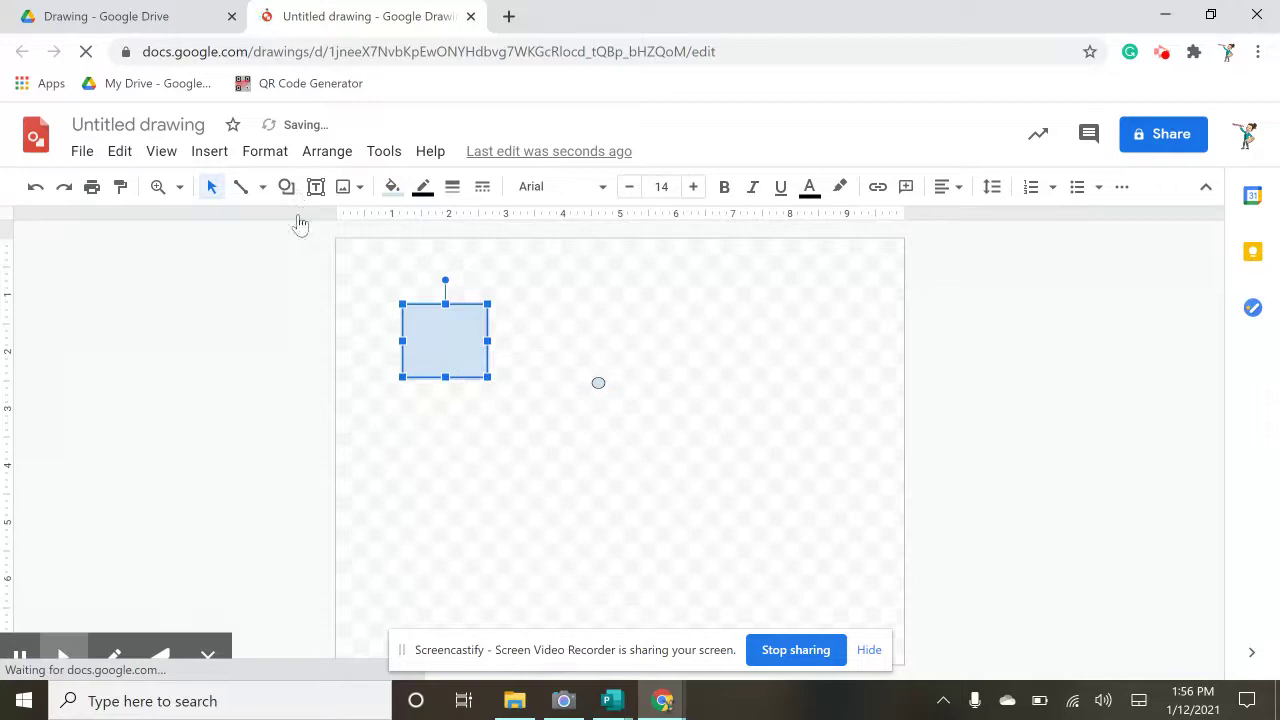
# Step: Add a square in the canvas's upper-right area, opposite the first rectangle
pyautogui.click(286, 186)
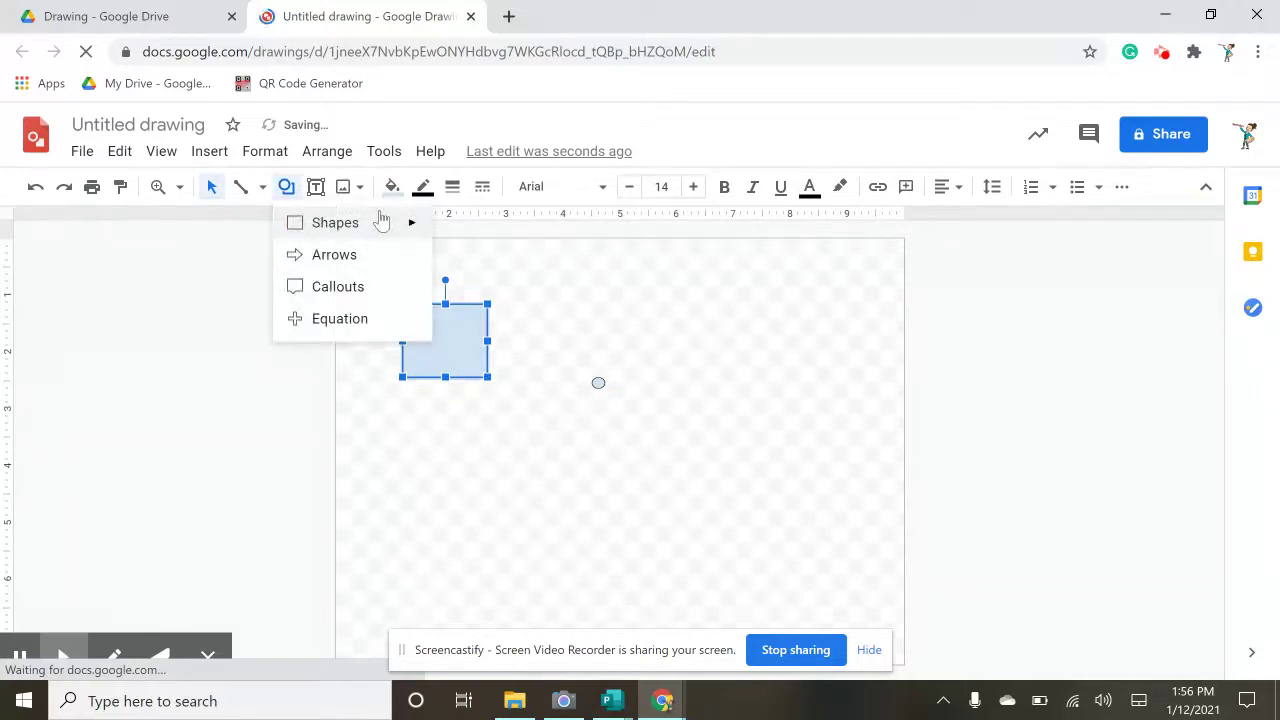
pyautogui.moveTo(452, 224)
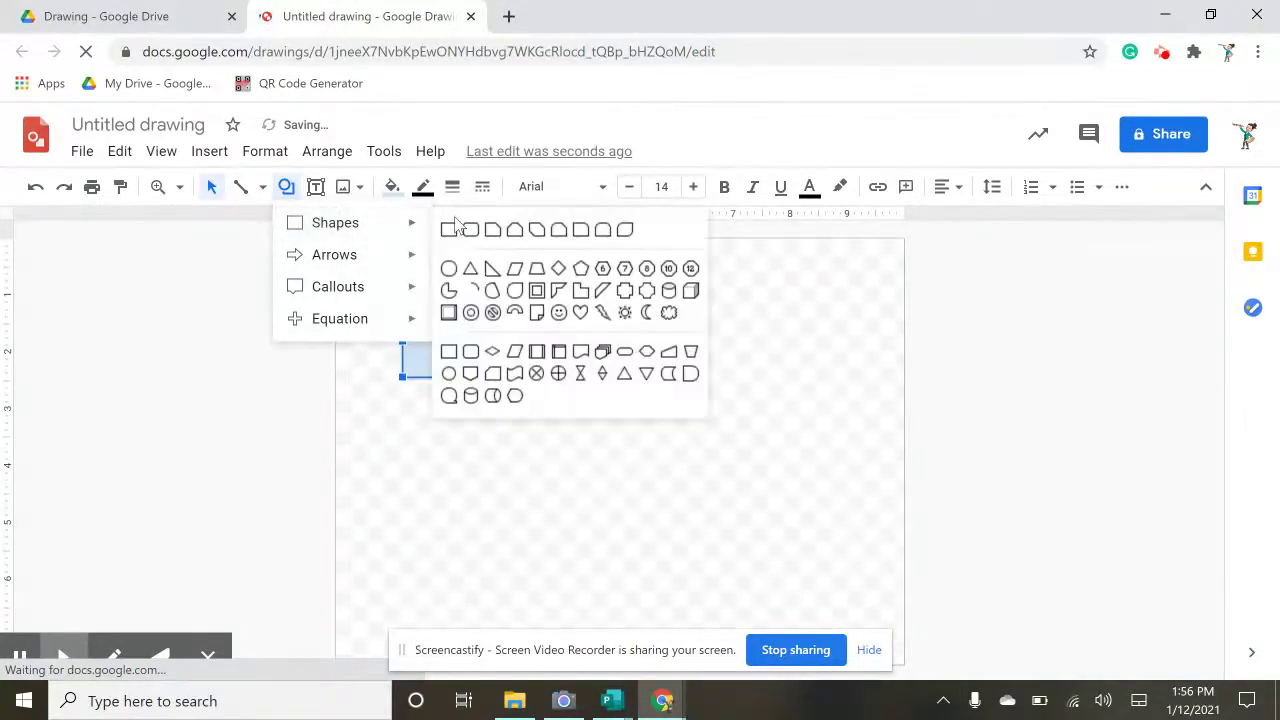
pyautogui.click(788, 293)
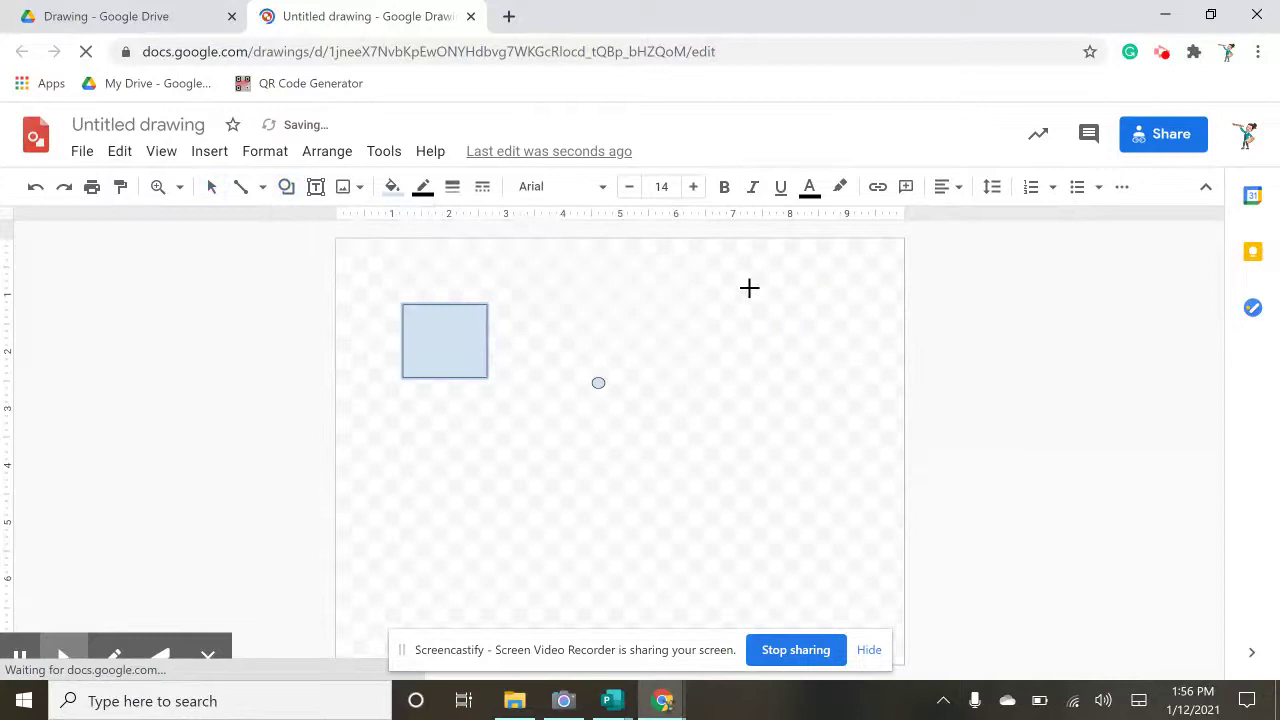
pyautogui.click(750, 288)
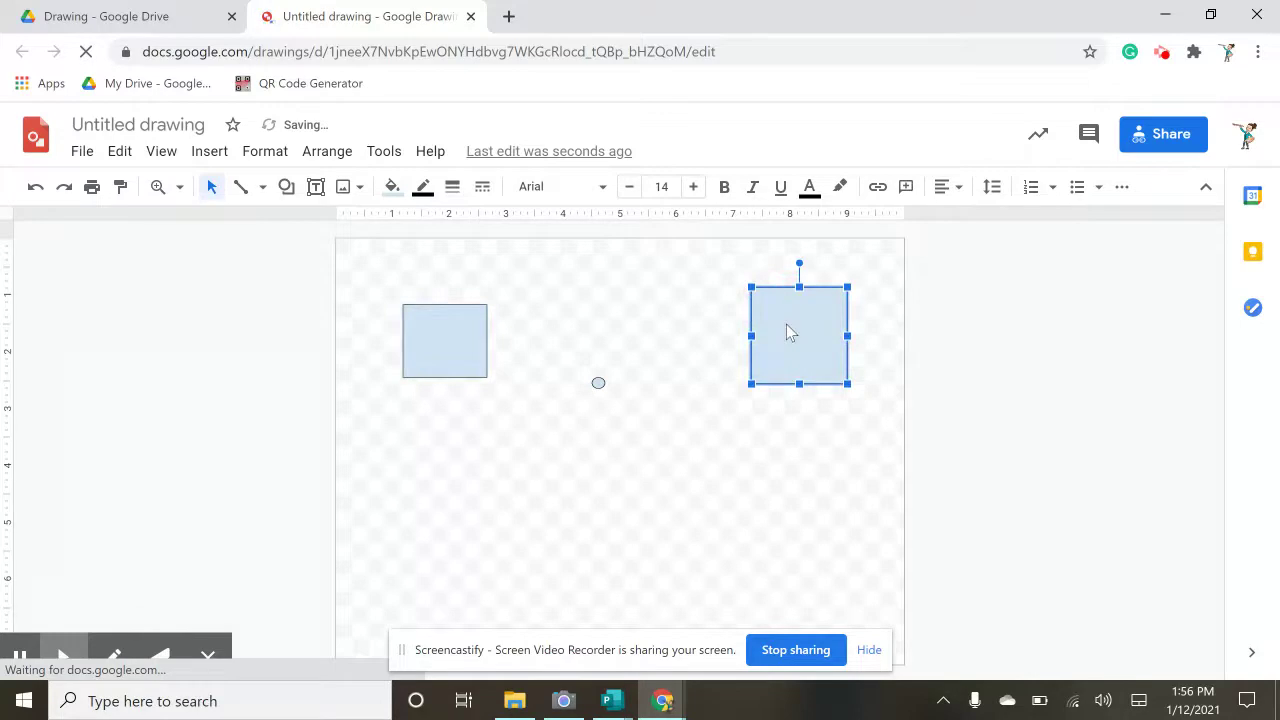
# Step: Paste three copies of the upper-right square, placing them at the canvas's lower right, lower left and just below the vanishing point
pyautogui.rightClick(789, 333)
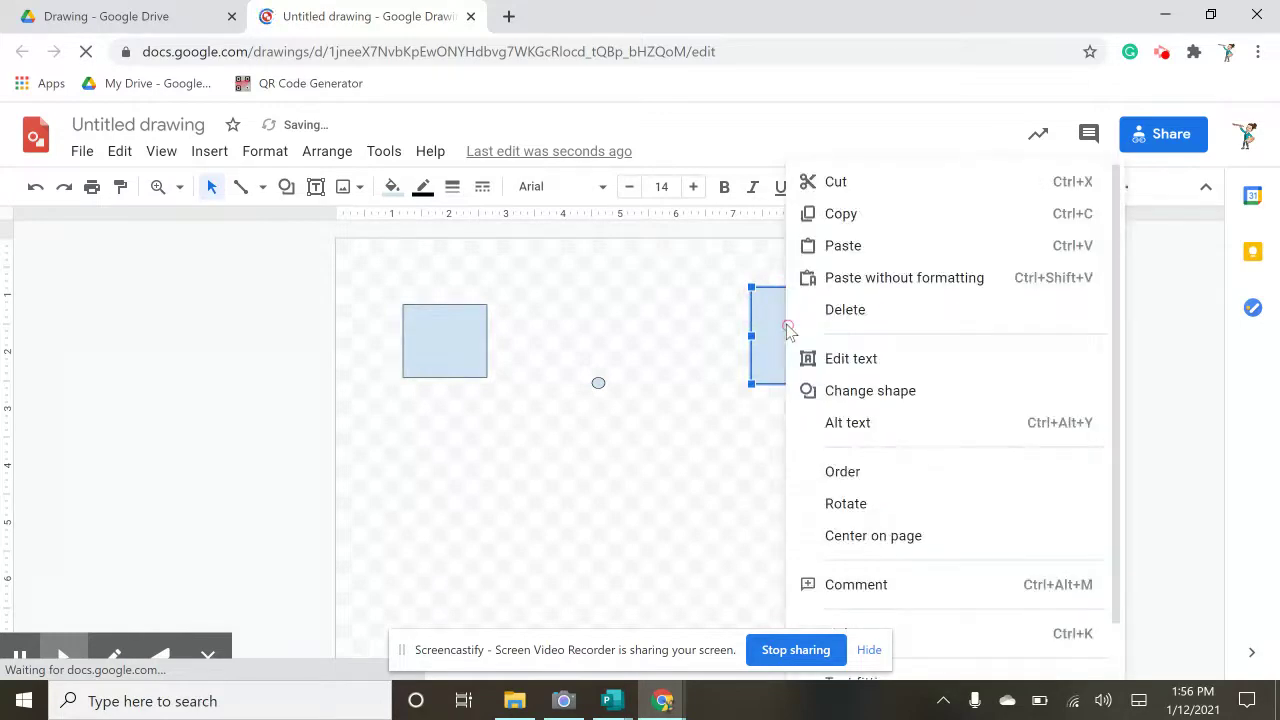
pyautogui.click(850, 216)
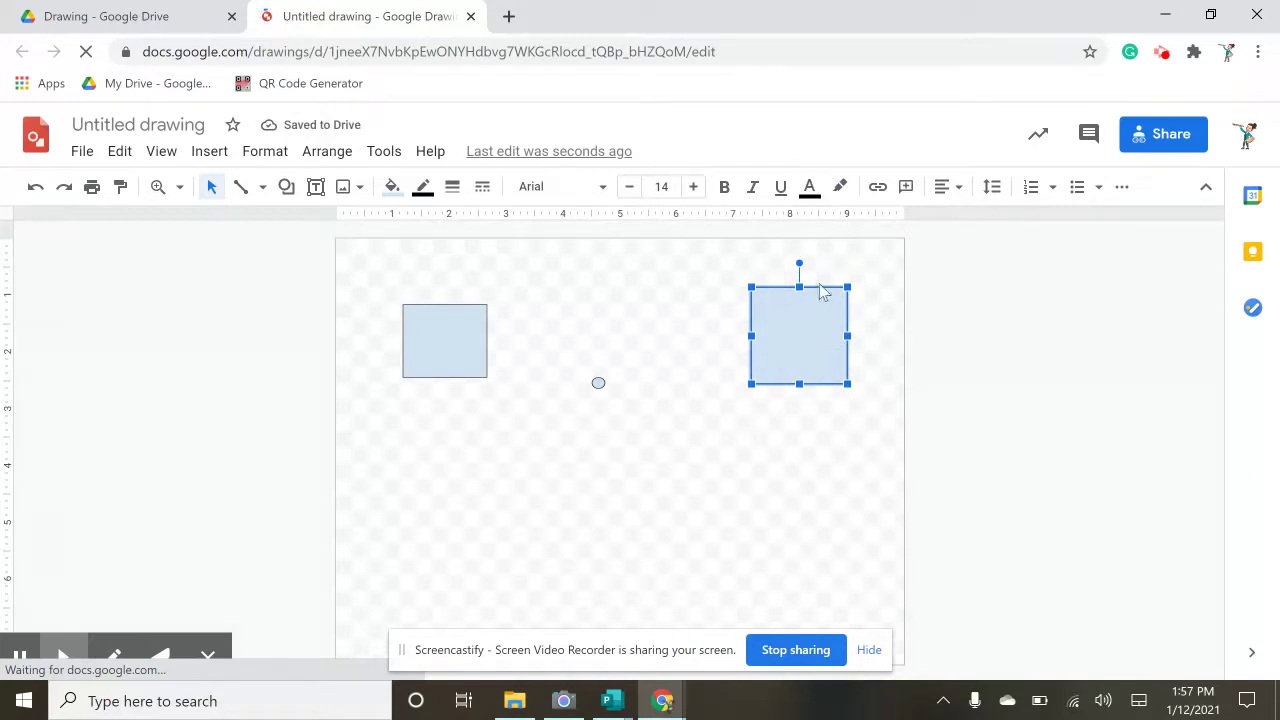
pyautogui.hotkey('ctrl', 'v')
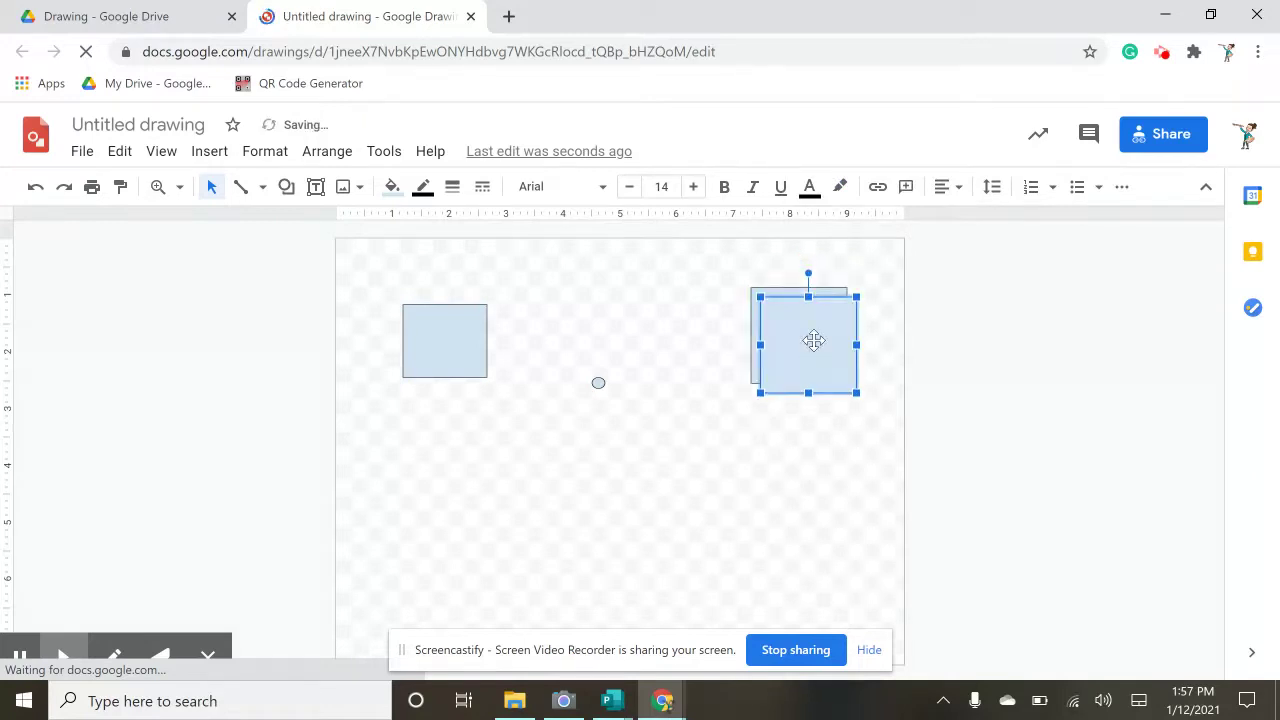
pyautogui.moveTo(744, 497); pyautogui.dragTo(738, 509)
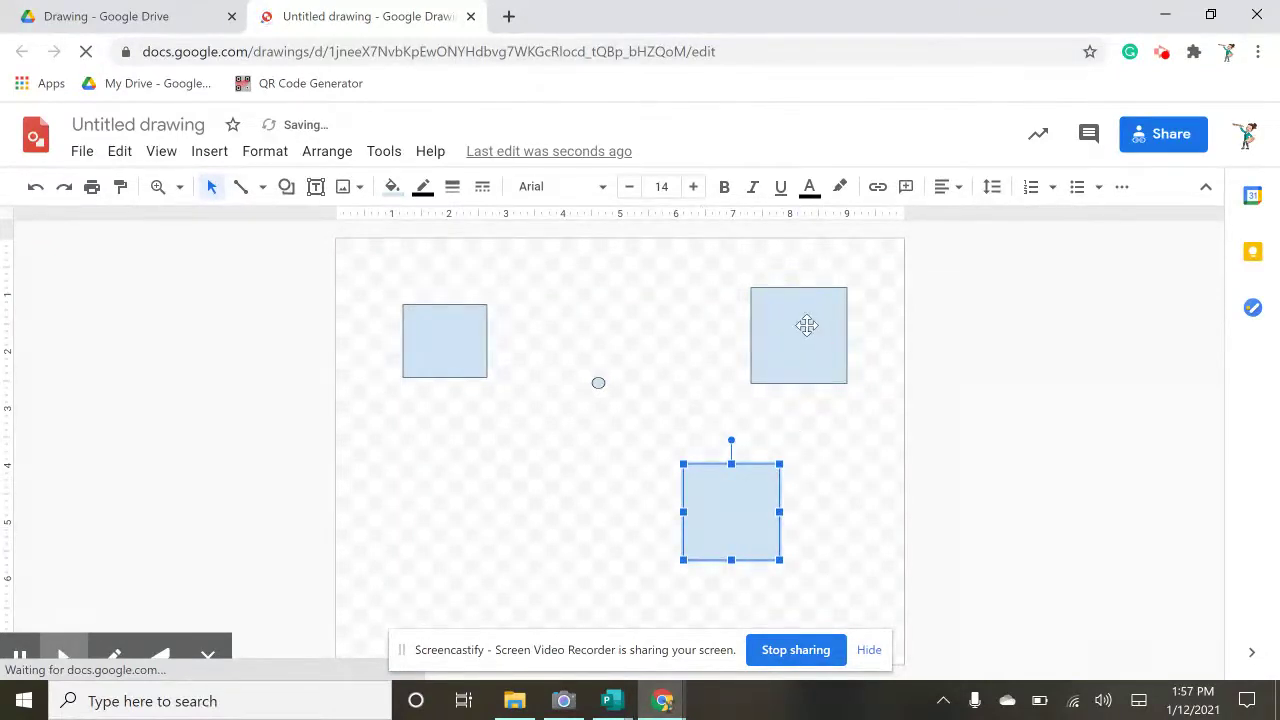
pyautogui.hotkey('ctrl', 'v')
pyautogui.moveTo(806, 326); pyautogui.dragTo(430, 521)
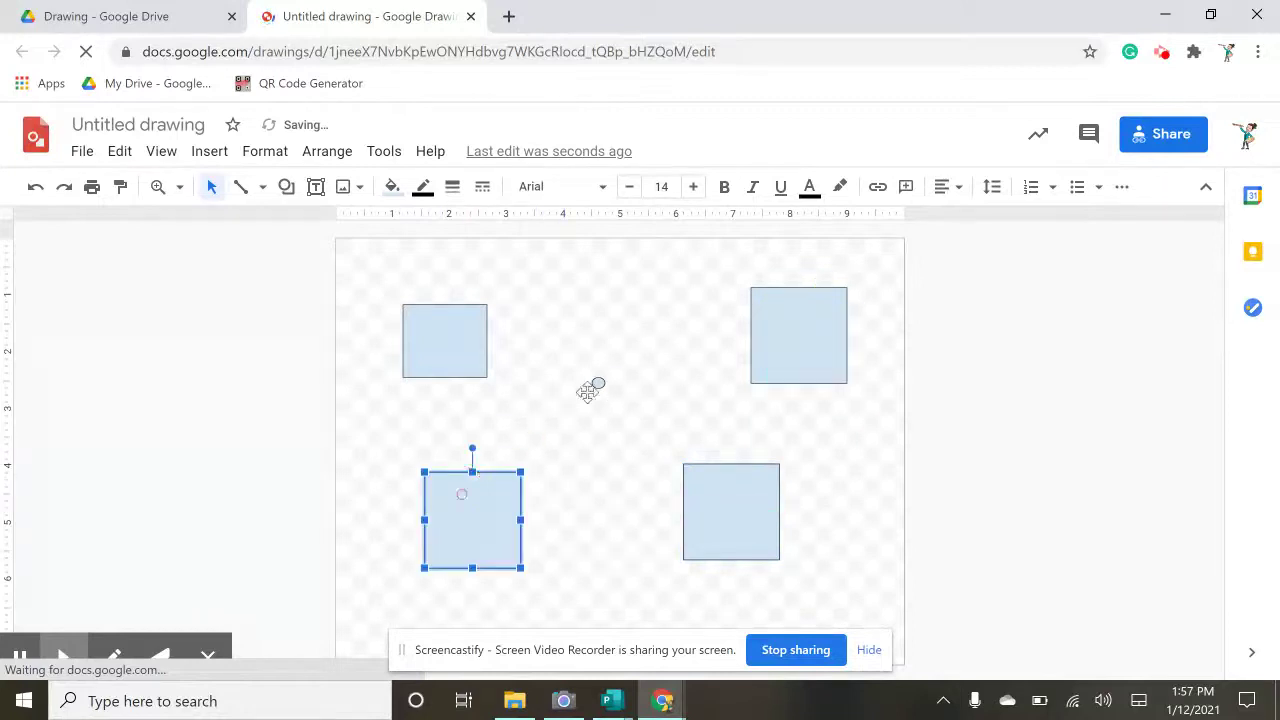
pyautogui.hotkey('ctrl', 'v')
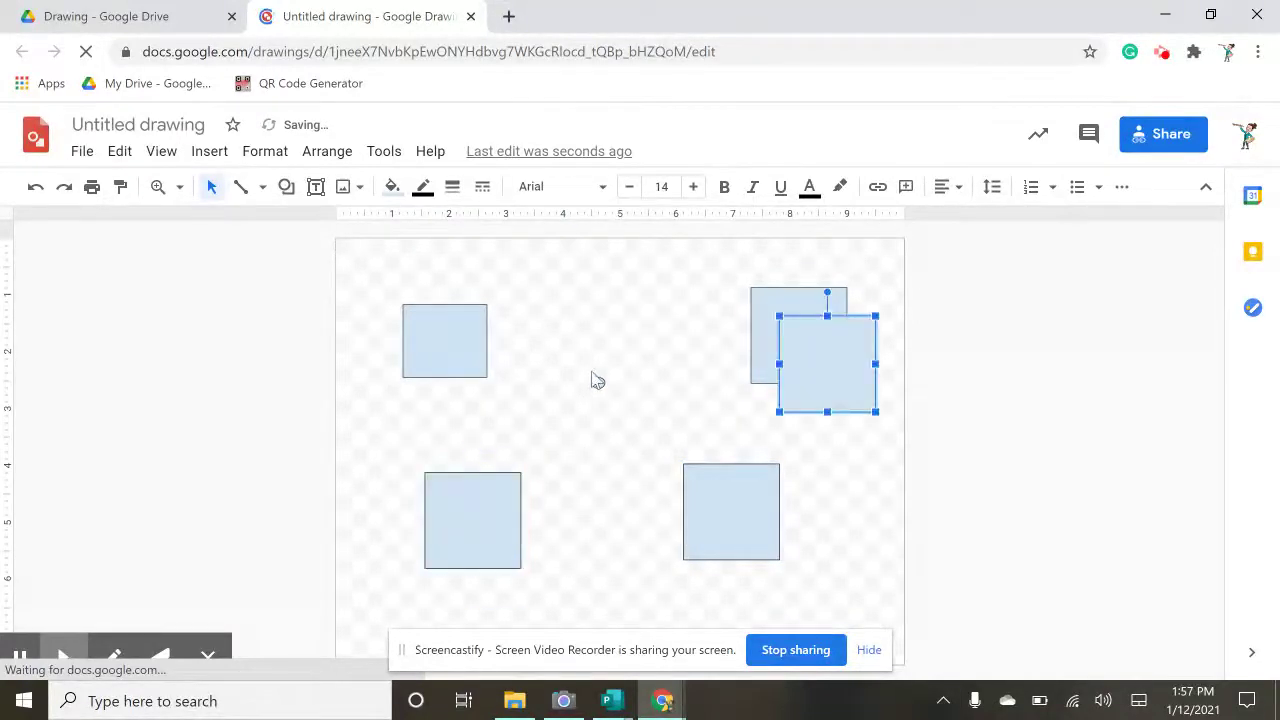
pyautogui.moveTo(823, 351)
pyautogui.mouseDown()
pyautogui.moveTo(583, 449)
pyautogui.moveTo(572, 470)
pyautogui.moveTo(587, 453)
pyautogui.mouseUp()
pyautogui.click(571, 465)
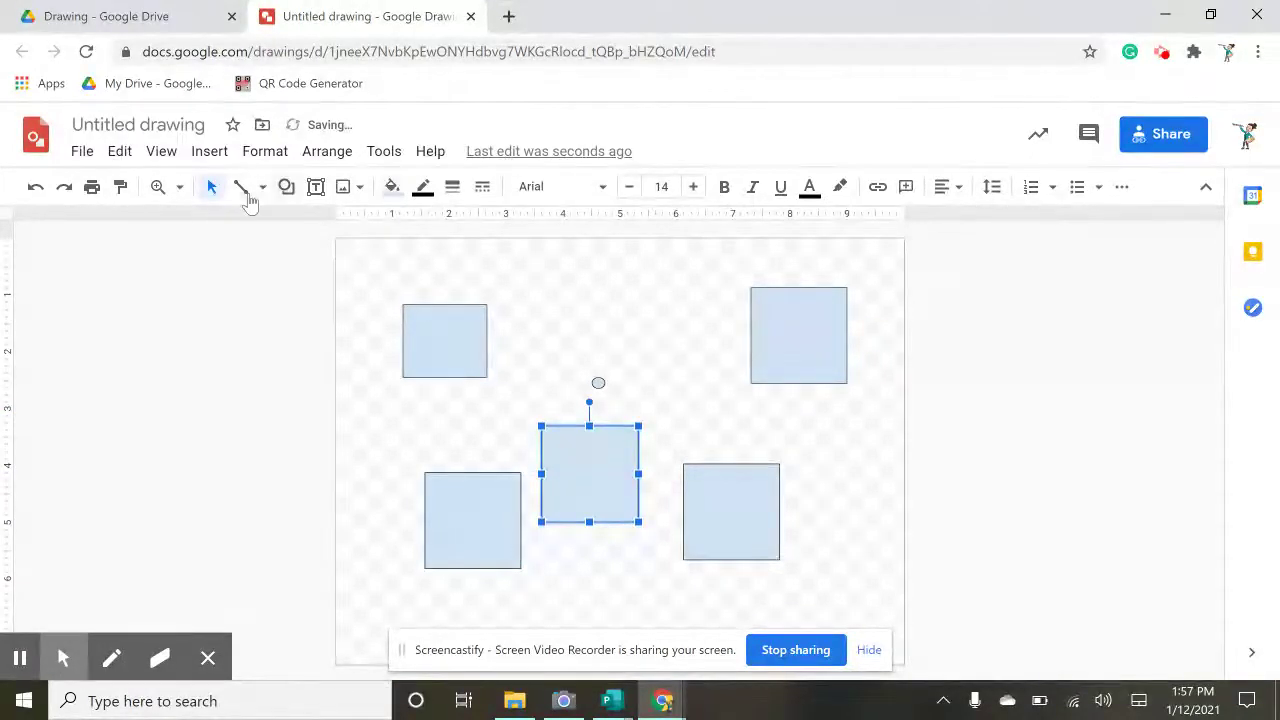
# Step: Draw lines to the vanishing point from the upper-left rectangle's two right corners and the middle square's two top corners
pyautogui.click(247, 196)
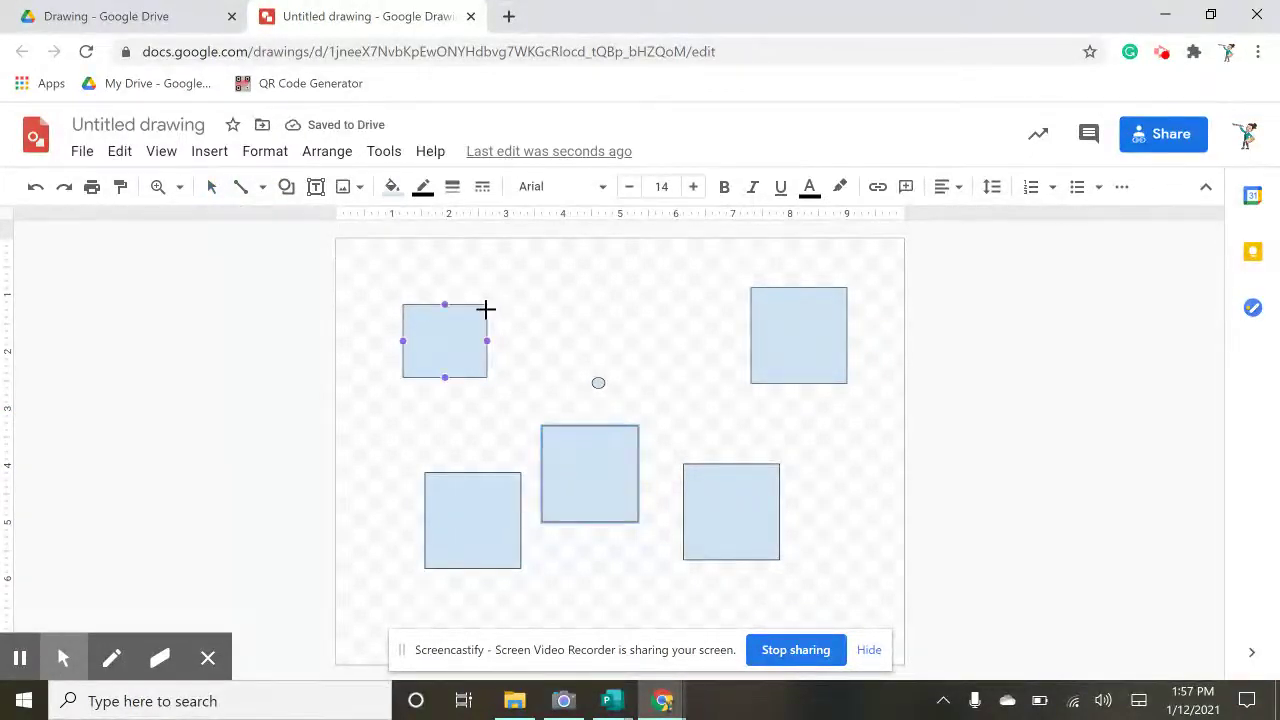
pyautogui.moveTo(487, 304)
pyautogui.mouseDown()
pyautogui.moveTo(600, 371)
pyautogui.moveTo(598, 383)
pyautogui.mouseUp()
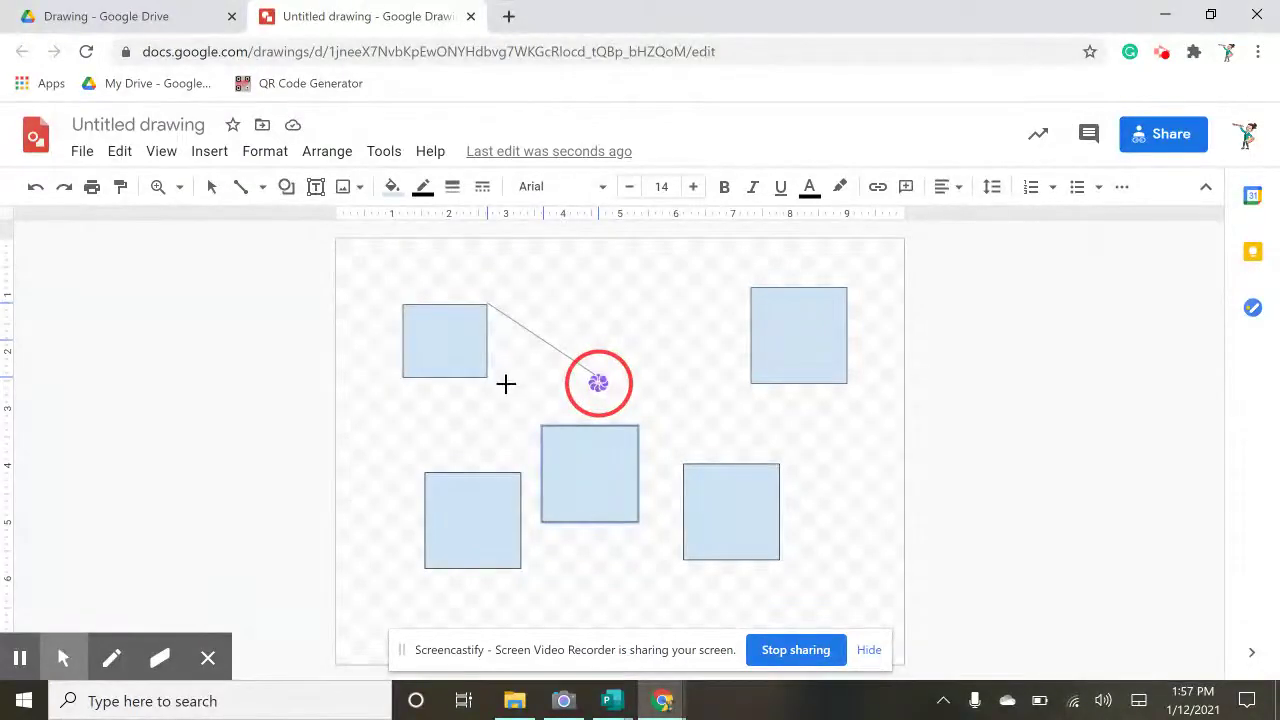
pyautogui.moveTo(487, 377); pyautogui.dragTo(598, 383)
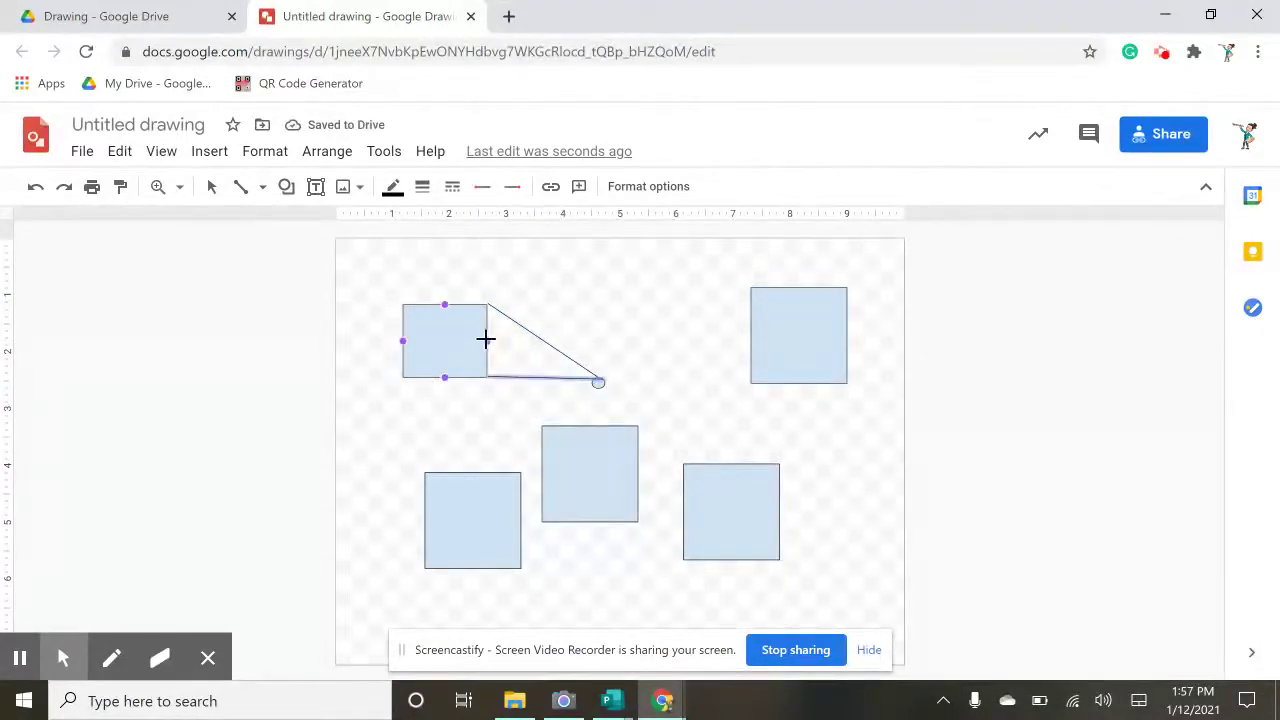
pyautogui.moveTo(542, 427); pyautogui.dragTo(597, 382)
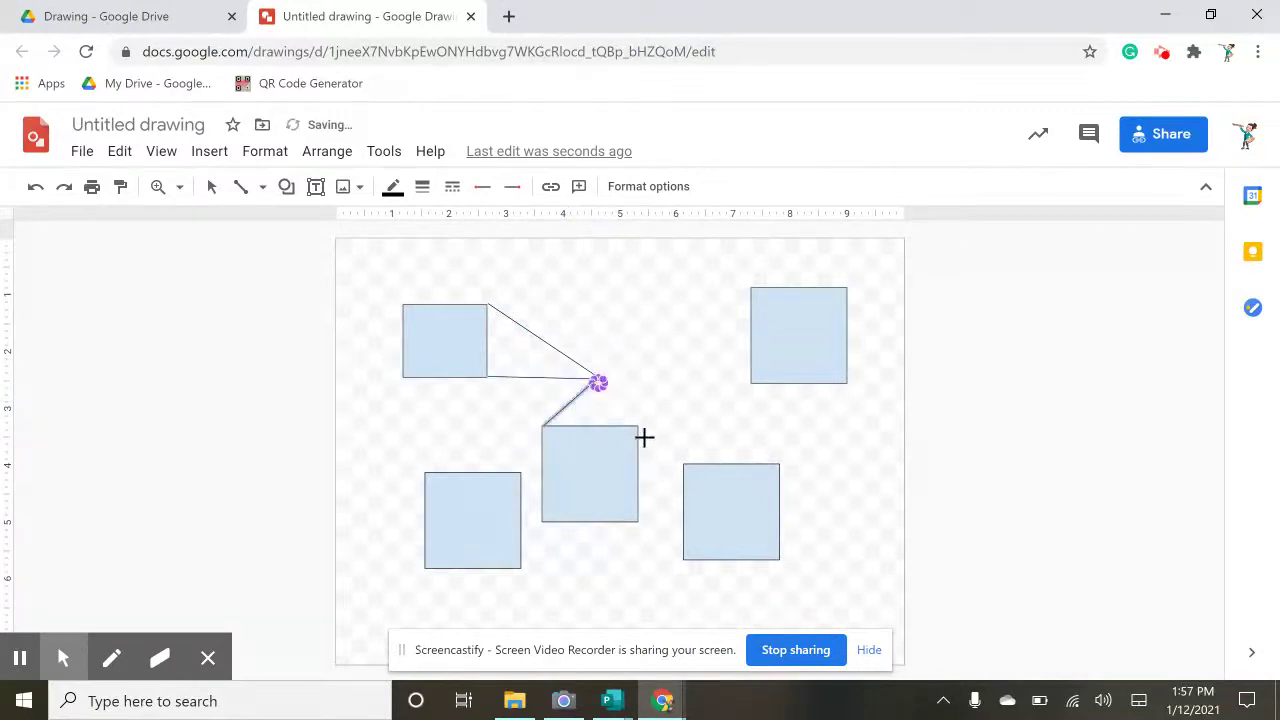
pyautogui.moveTo(637, 425); pyautogui.dragTo(597, 382)
# Step: Draw lines to the vanishing point from the lower-right square's two top corners and the upper-right square's two left corners
pyautogui.click(683, 465)
pyautogui.moveTo(683, 465); pyautogui.dragTo(598, 383)
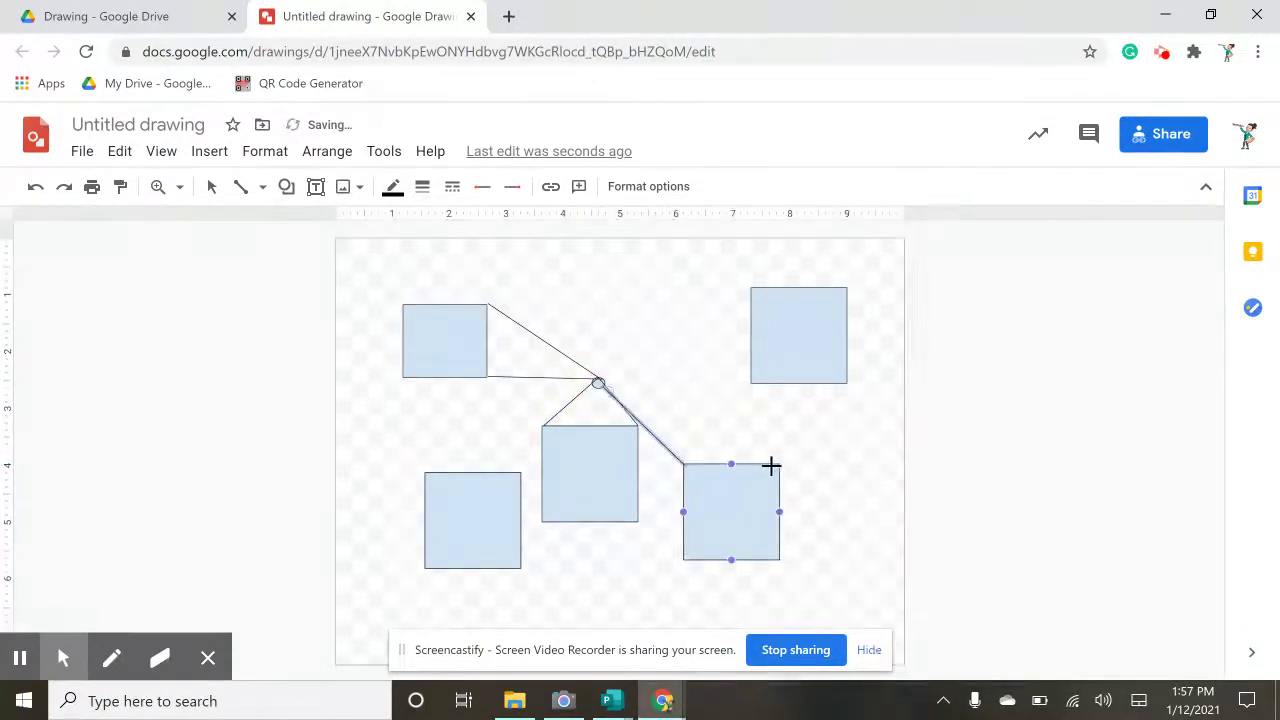
pyautogui.moveTo(778, 465); pyautogui.dragTo(598, 383)
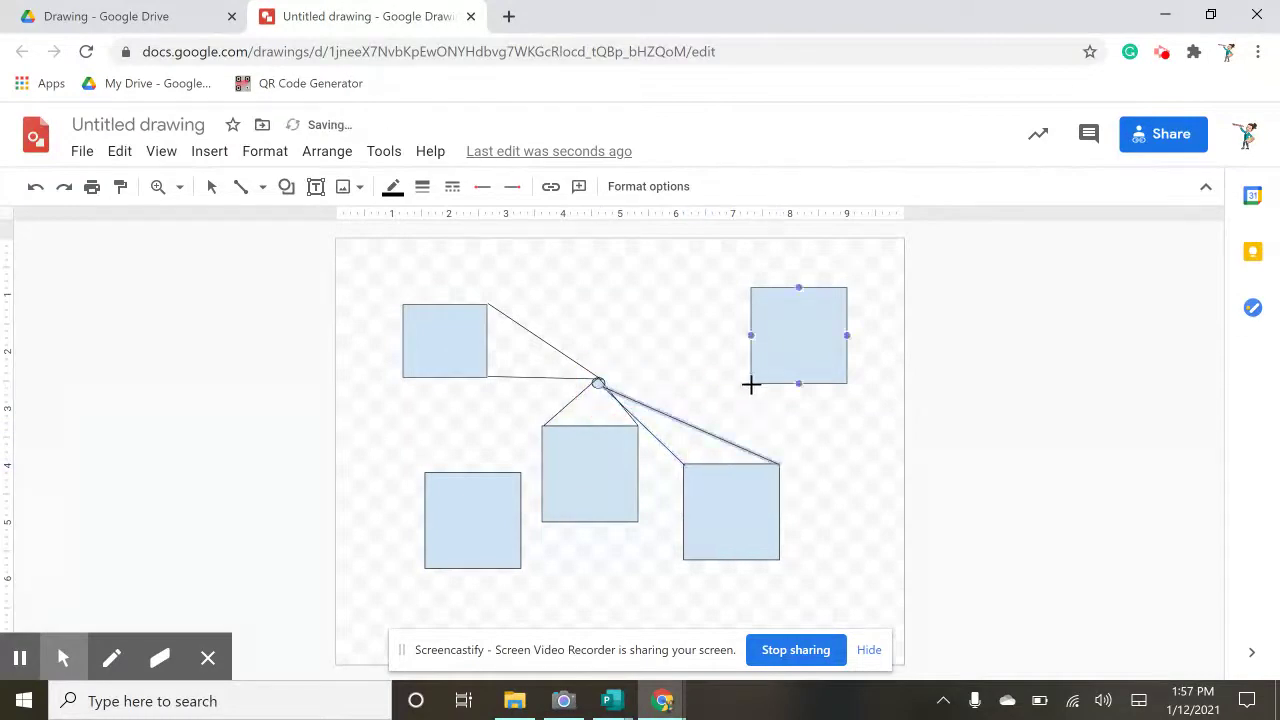
pyautogui.moveTo(750, 383); pyautogui.dragTo(600, 382)
pyautogui.moveTo(751, 288); pyautogui.dragTo(598, 384)
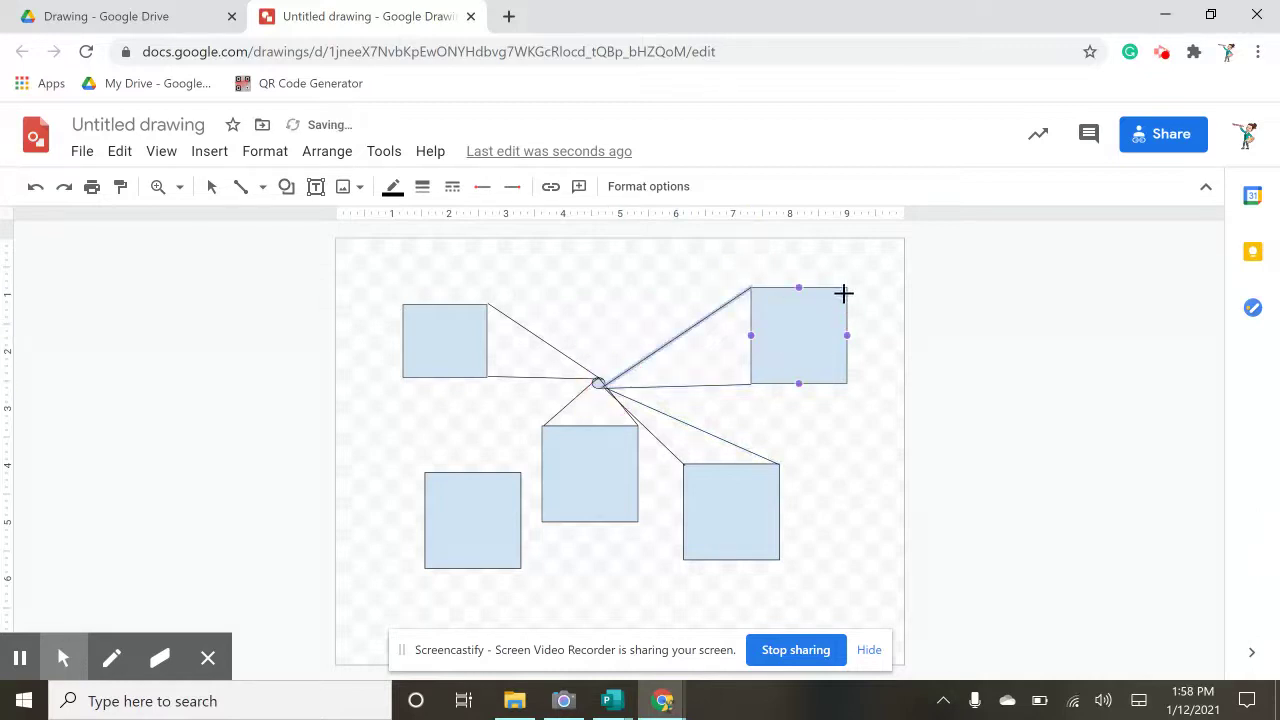
# Step: Undo the stray line at the upper-right square and draw a line from the lower-right square's bottom-left corner to the middle square's right edge
pyautogui.moveTo(848, 287)
pyautogui.mouseDown()
pyautogui.moveTo(628, 375)
pyautogui.moveTo(838, 310)
pyautogui.mouseUp()
pyautogui.hotkey('ctrl', 'z')
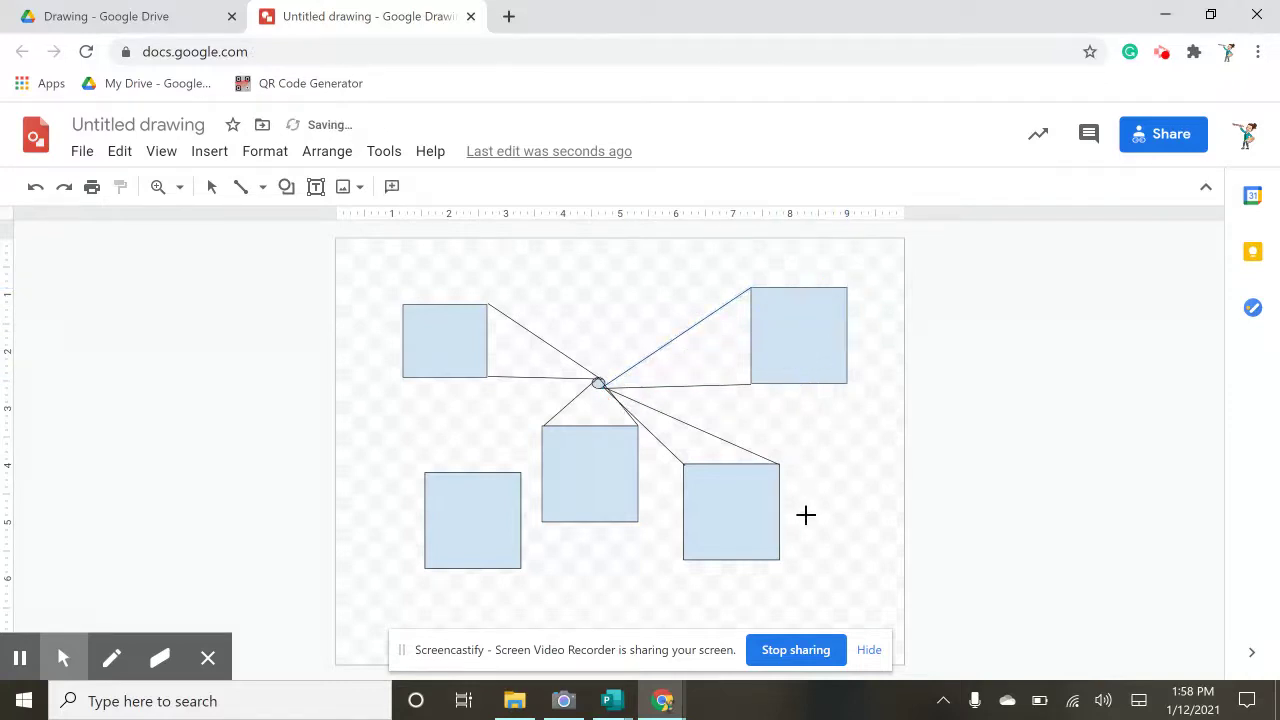
pyautogui.moveTo(683, 560); pyautogui.dragTo(604, 389)
pyautogui.click(623, 428)
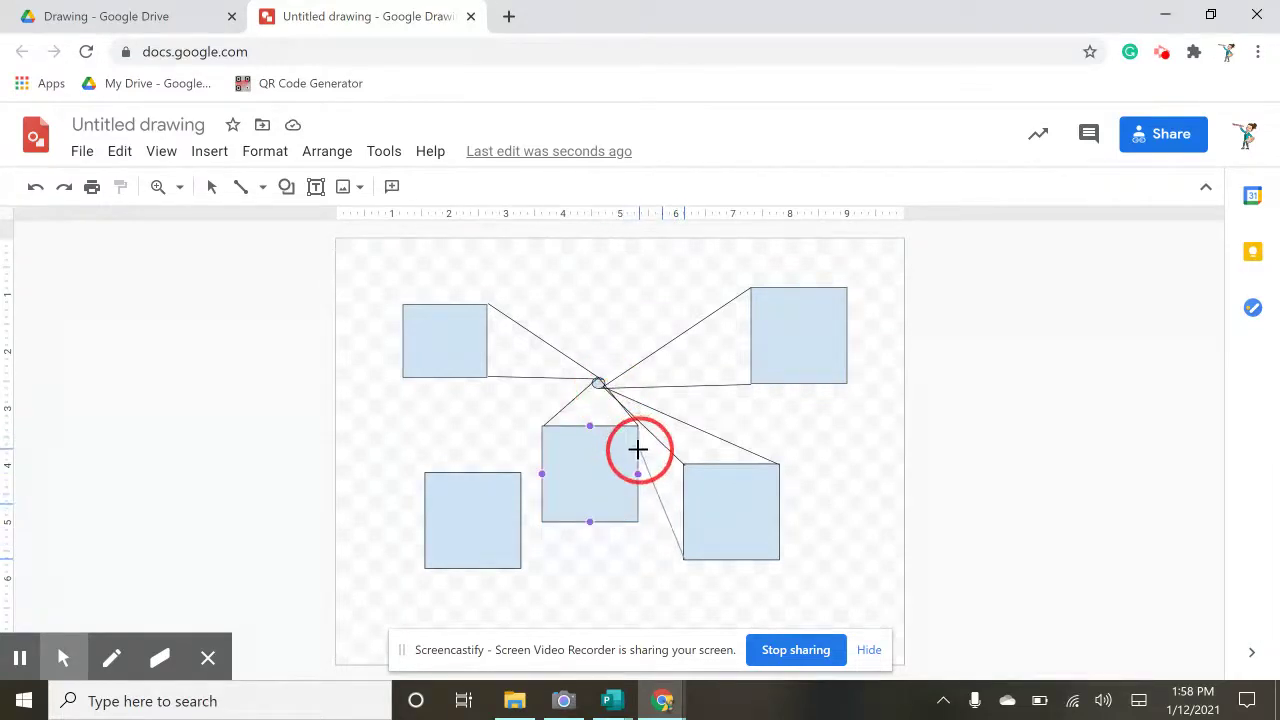
# Step: Draw lines from the lower-left square's two right corners to the middle square's left edge and from its top-left corner to the vanishing point
pyautogui.click(636, 448)
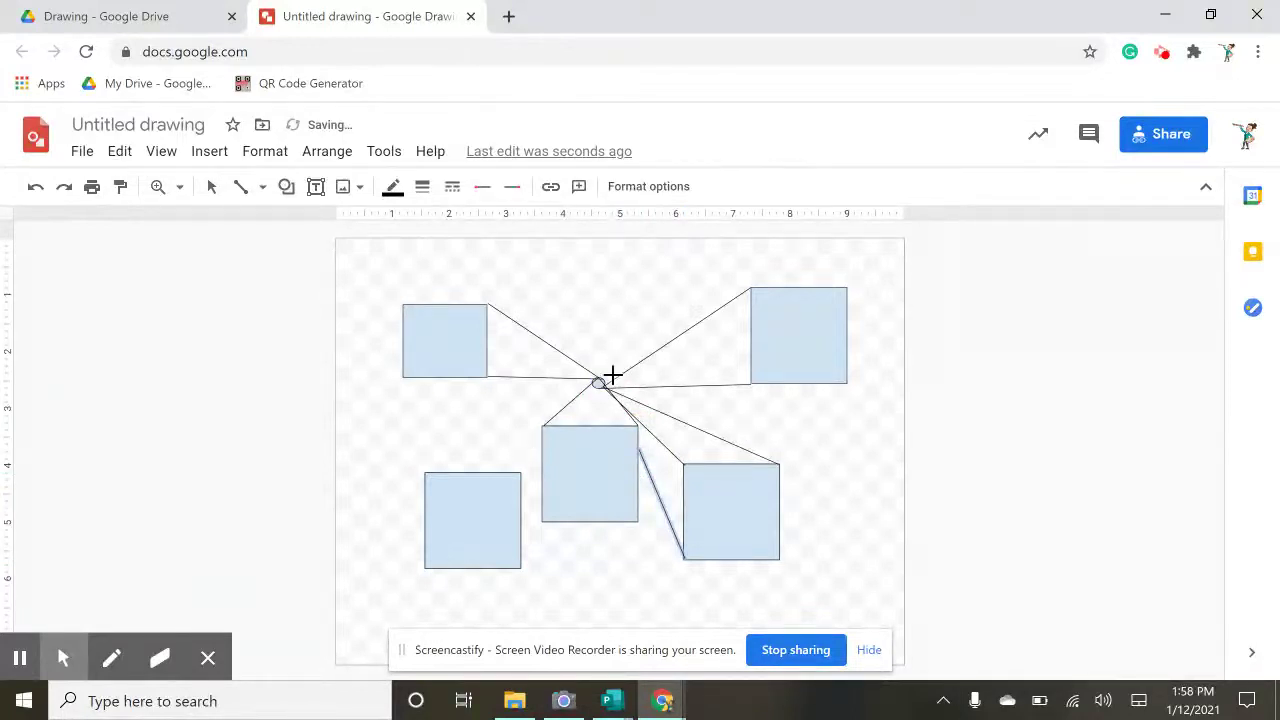
pyautogui.moveTo(520, 472); pyautogui.dragTo(598, 383)
pyautogui.moveTo(559, 428); pyautogui.dragTo(542, 451)
pyautogui.moveTo(423, 472); pyautogui.dragTo(604, 375)
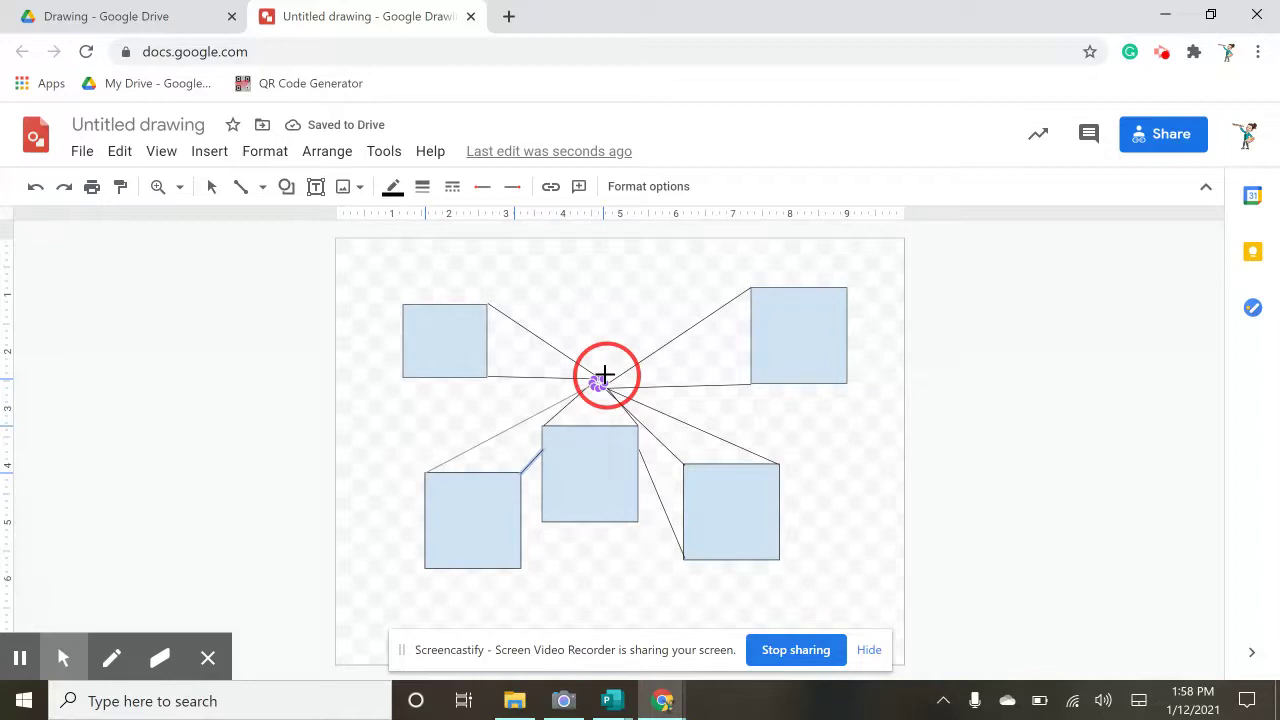
pyautogui.moveTo(521, 568); pyautogui.dragTo(578, 430)
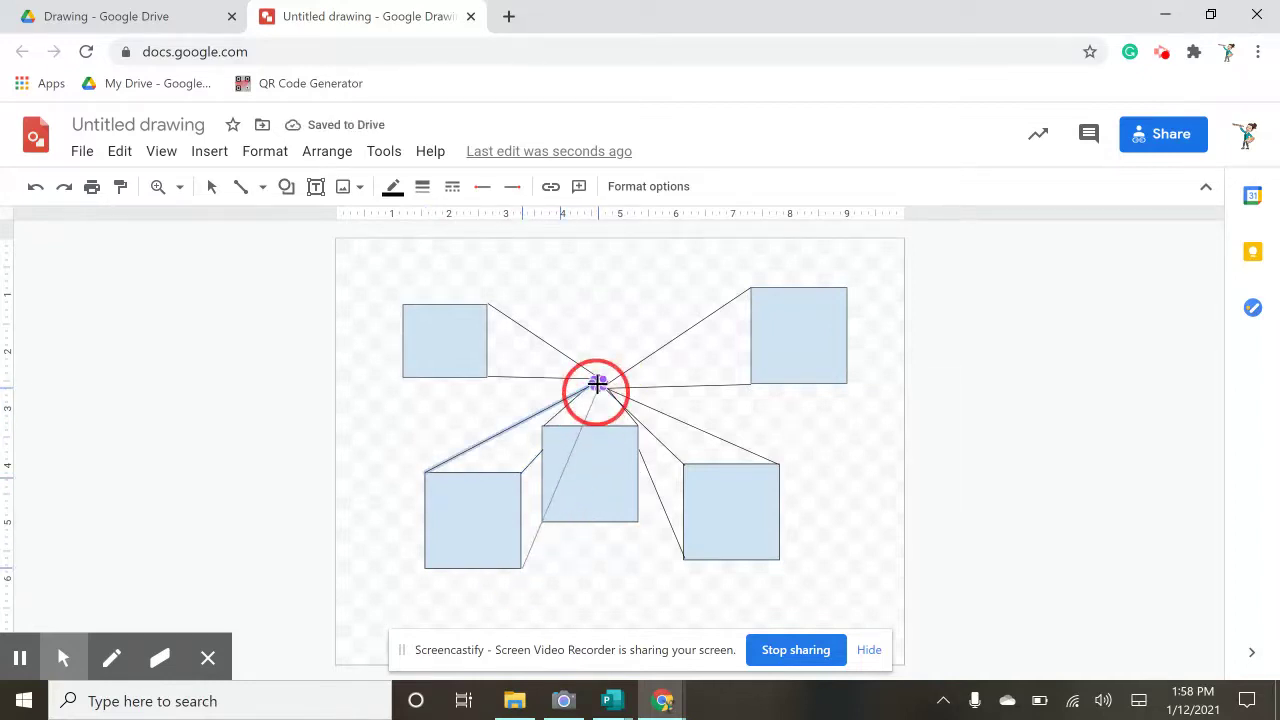
pyautogui.click(543, 507)
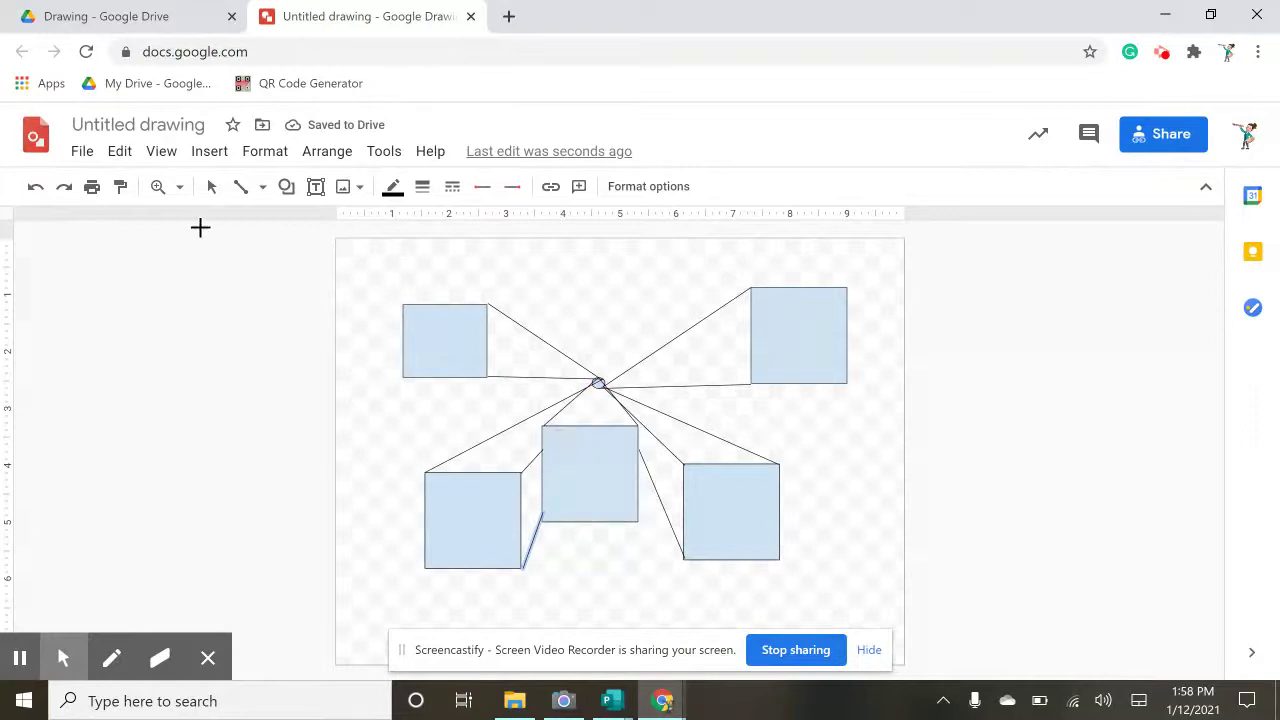
# Step: Shrink the vanishing-point circle toward its top-right corner so the attached lines converge in a tiny point
pyautogui.click(157, 187)
pyautogui.click(595, 392)
pyautogui.click(598, 402)
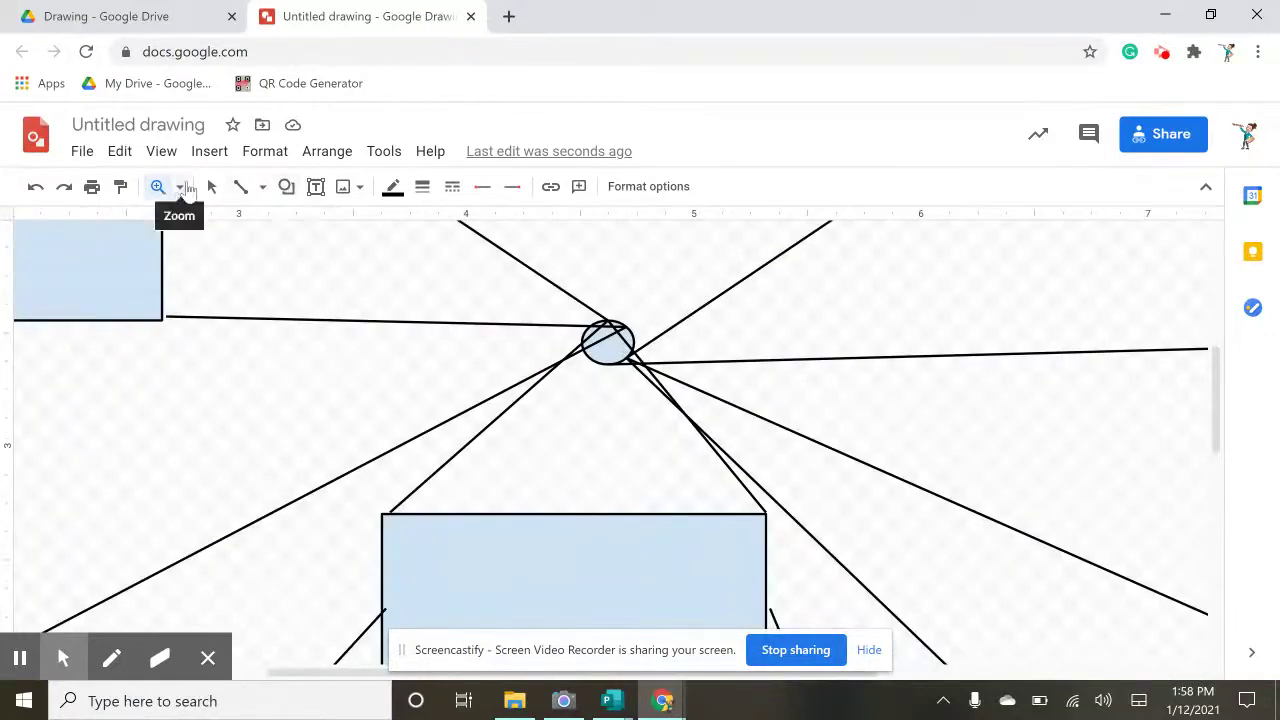
pyautogui.click(214, 188)
pyautogui.moveTo(597, 346); pyautogui.dragTo(597, 348)
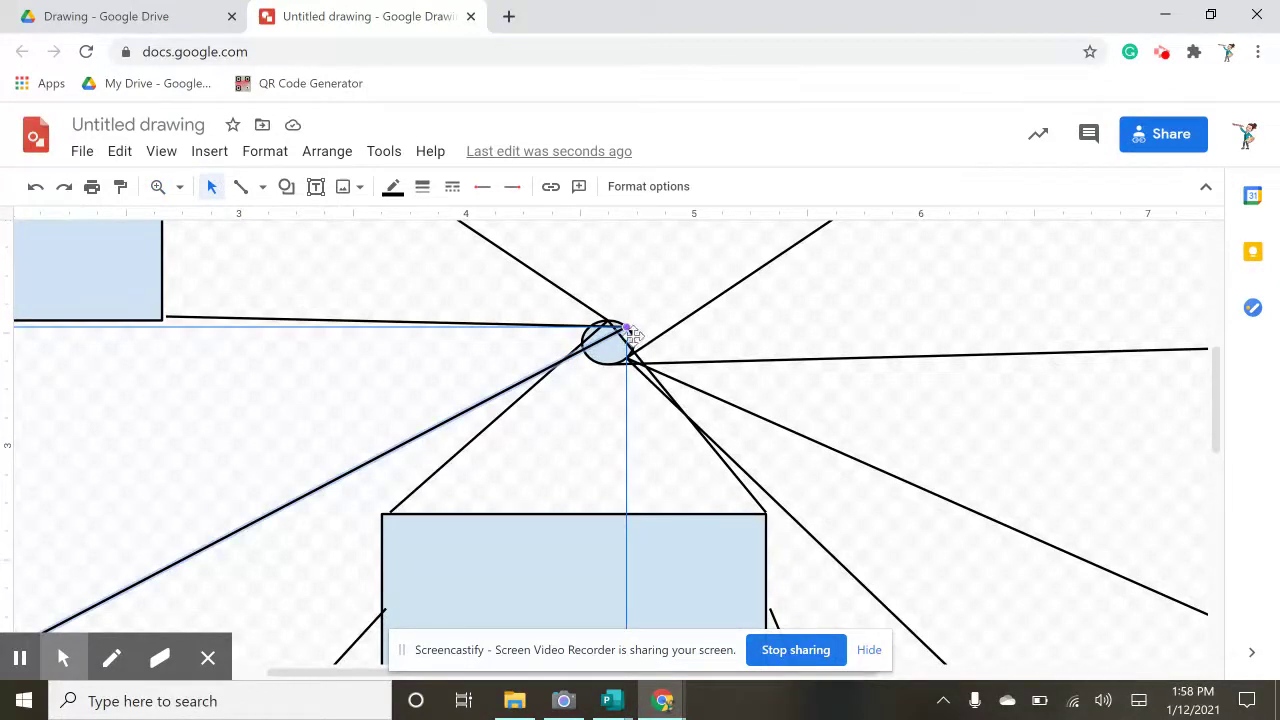
pyautogui.click(605, 357)
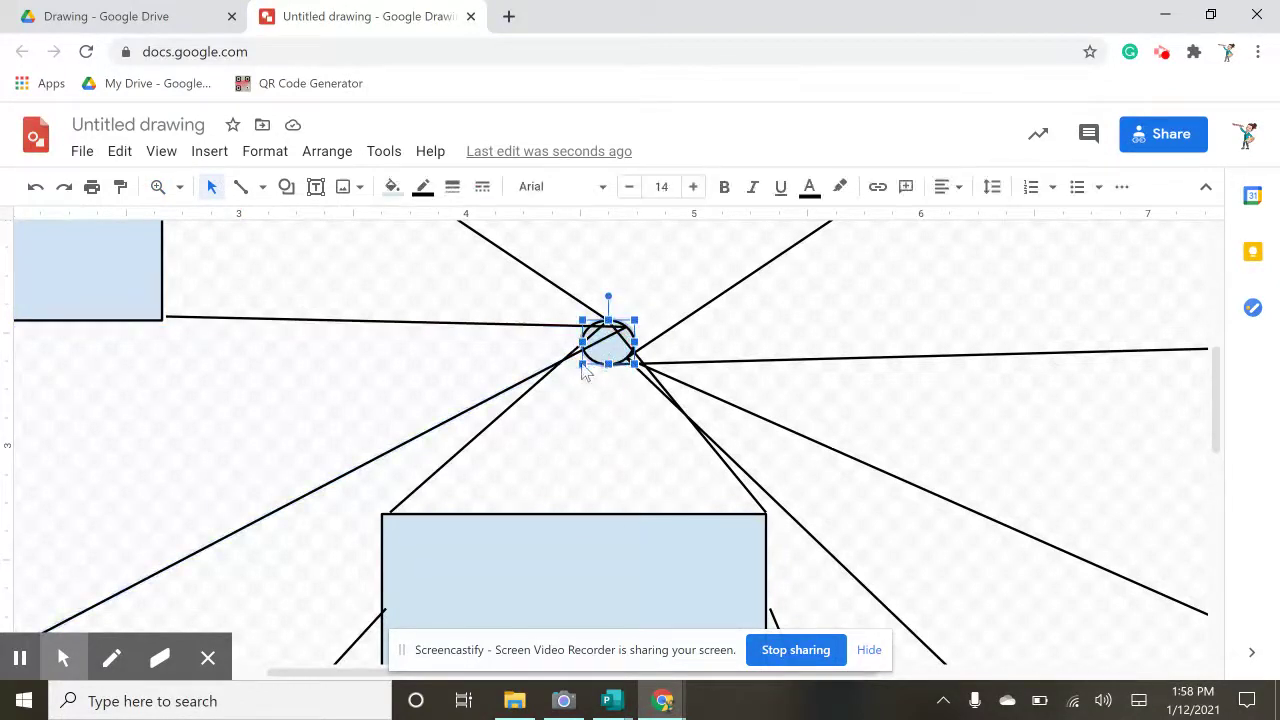
pyautogui.moveTo(588, 350); pyautogui.dragTo(624, 330)
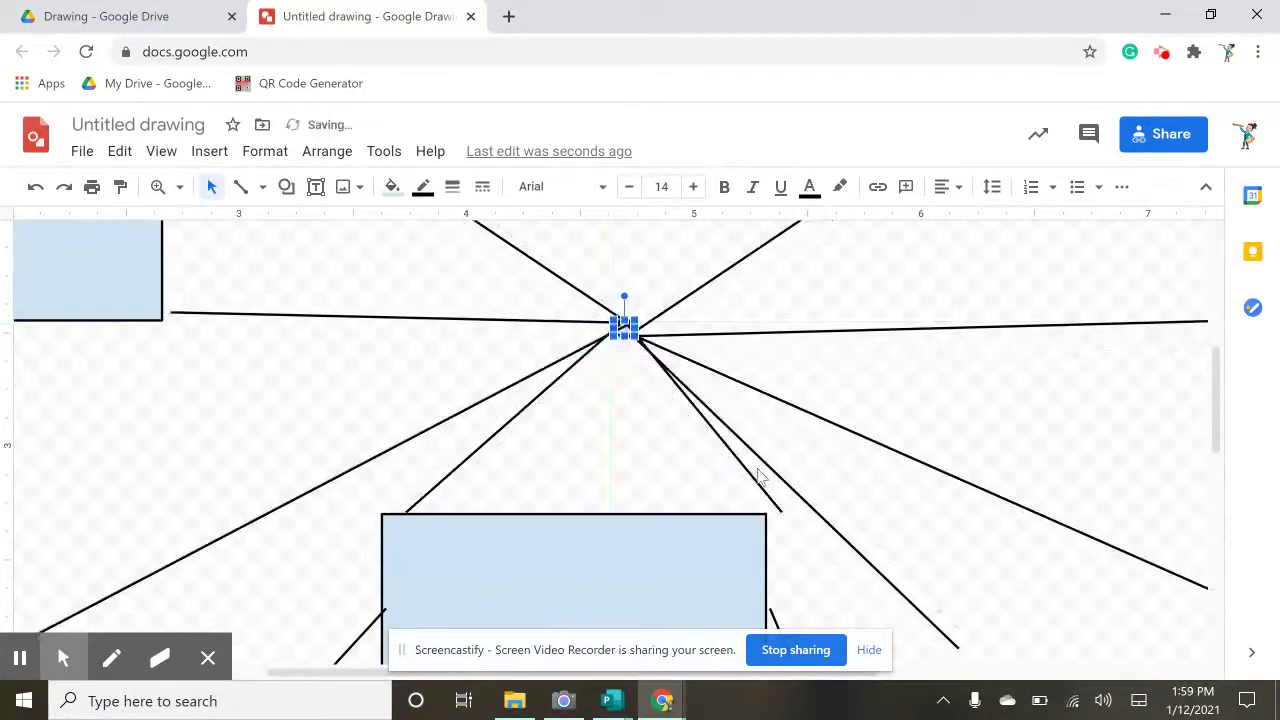
# Step: Move the shifted line ends back onto the middle square's two top corners and the upper-left rectangle's bottom-right corner
pyautogui.click(781, 516)
pyautogui.moveTo(779, 515); pyautogui.dragTo(765, 516)
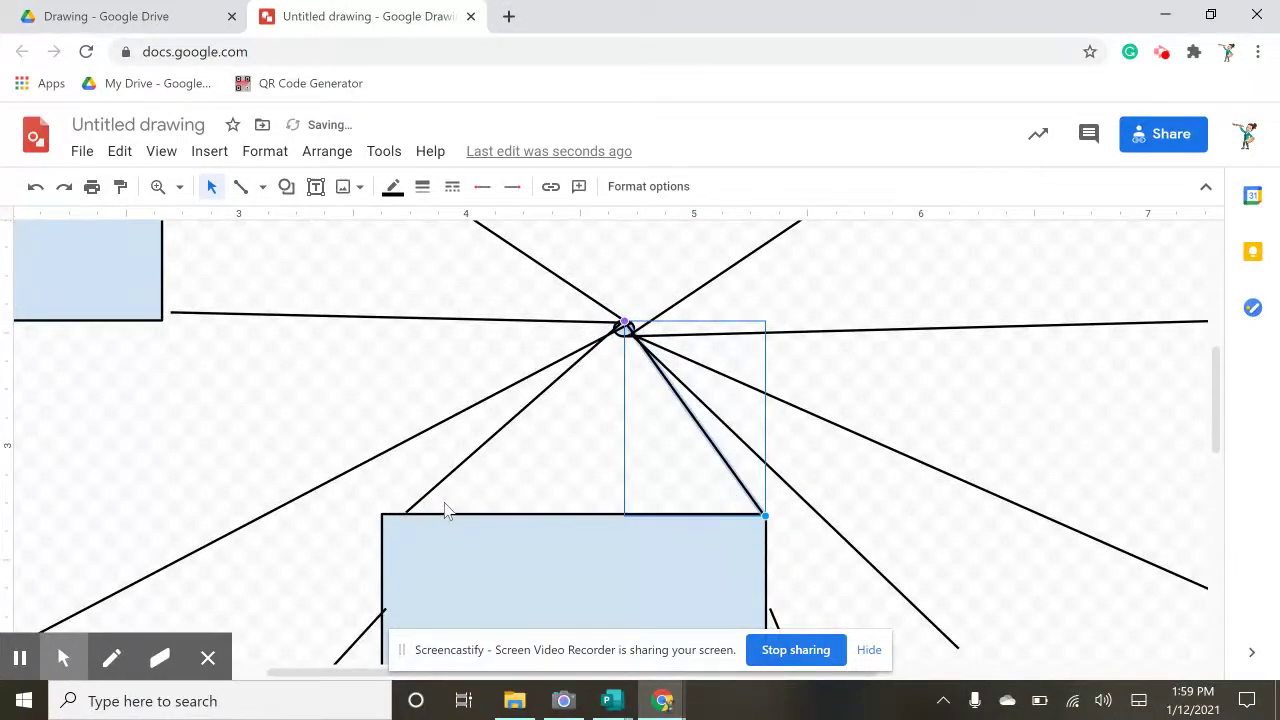
pyautogui.click(412, 507)
pyautogui.moveTo(403, 514); pyautogui.dragTo(385, 513)
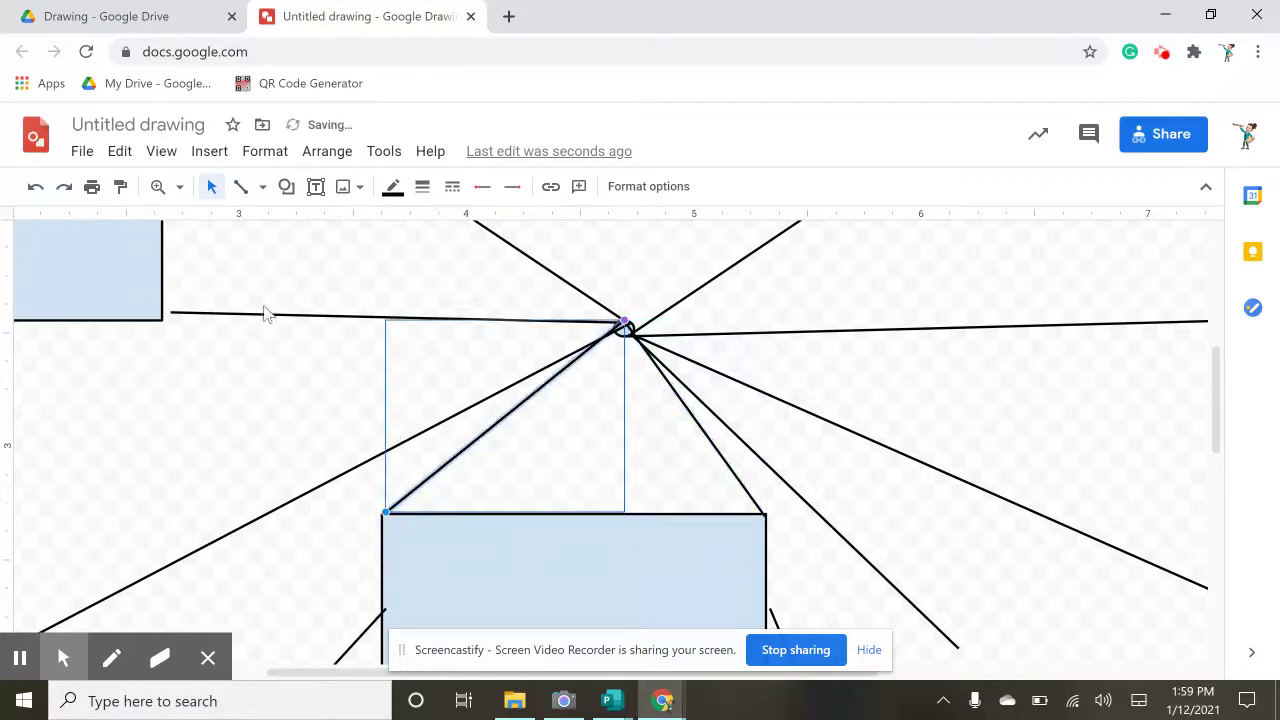
pyautogui.click(189, 310)
pyautogui.moveTo(166, 320); pyautogui.dragTo(162, 321)
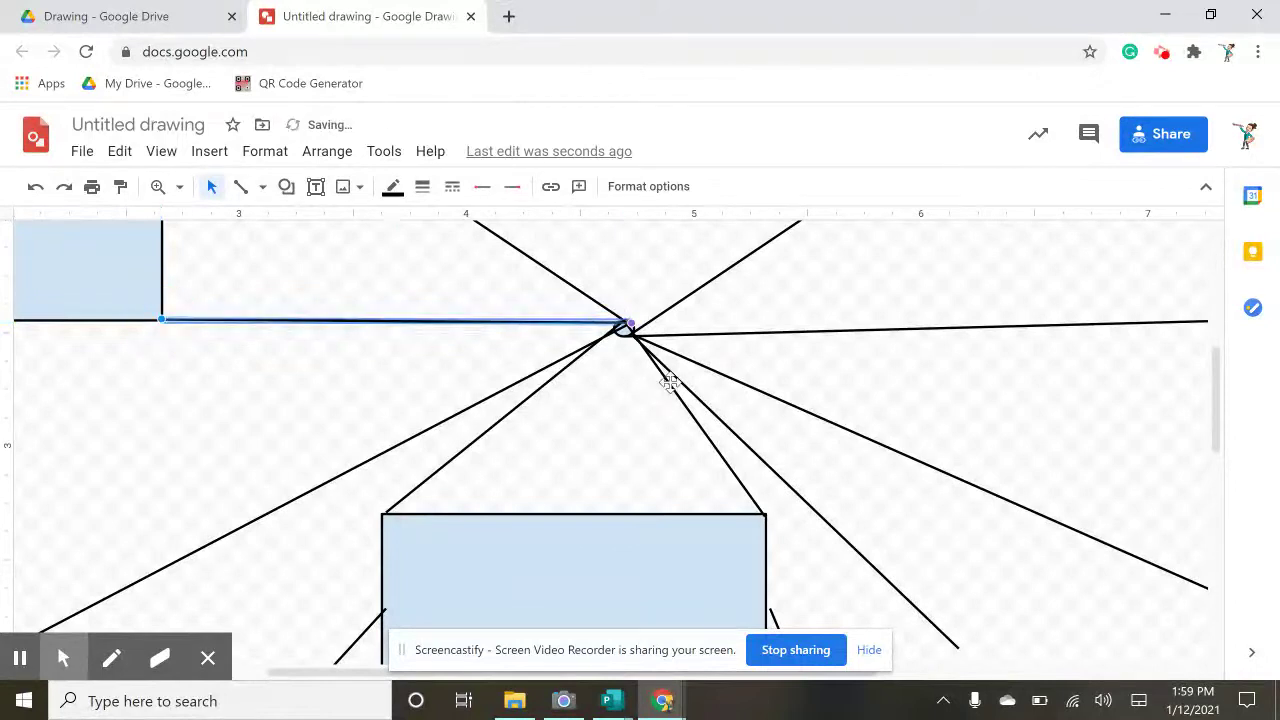
# Step: Realign the shifted line ends with the upper-right square's two left corners and the lower-right square's two top corners, and activate the Line tool
pyautogui.click(179, 187)
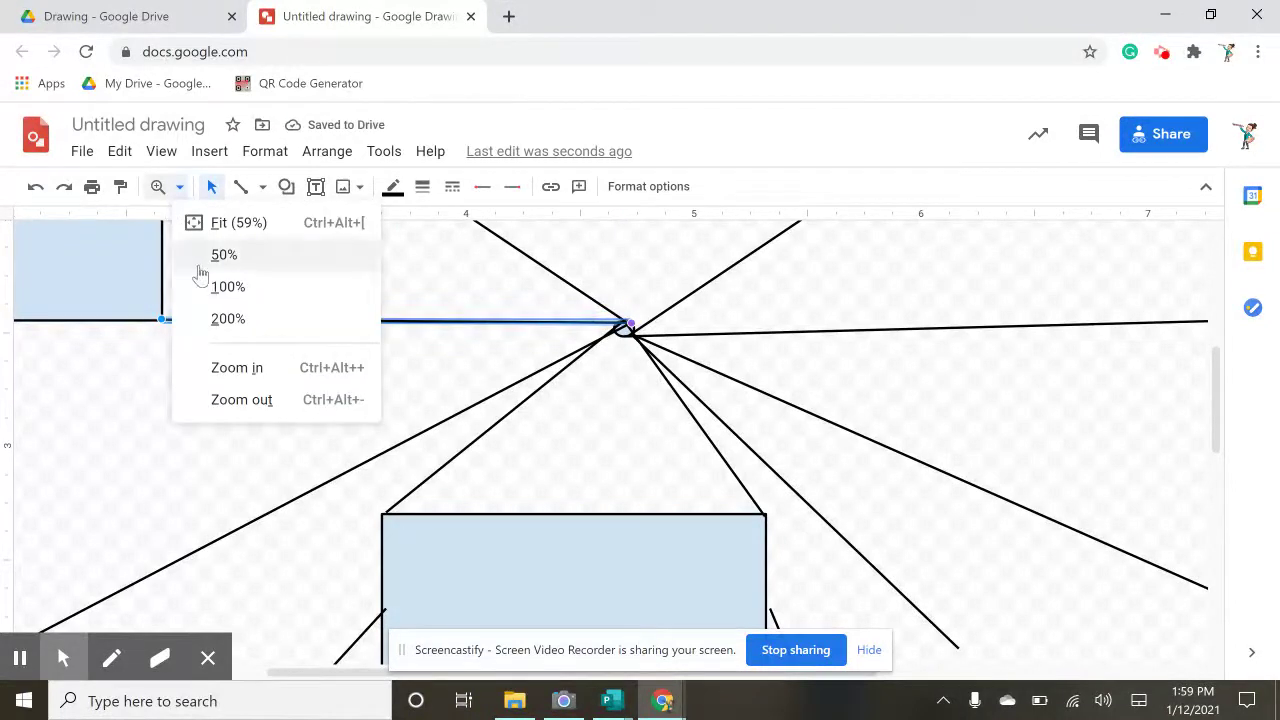
pyautogui.click(206, 226)
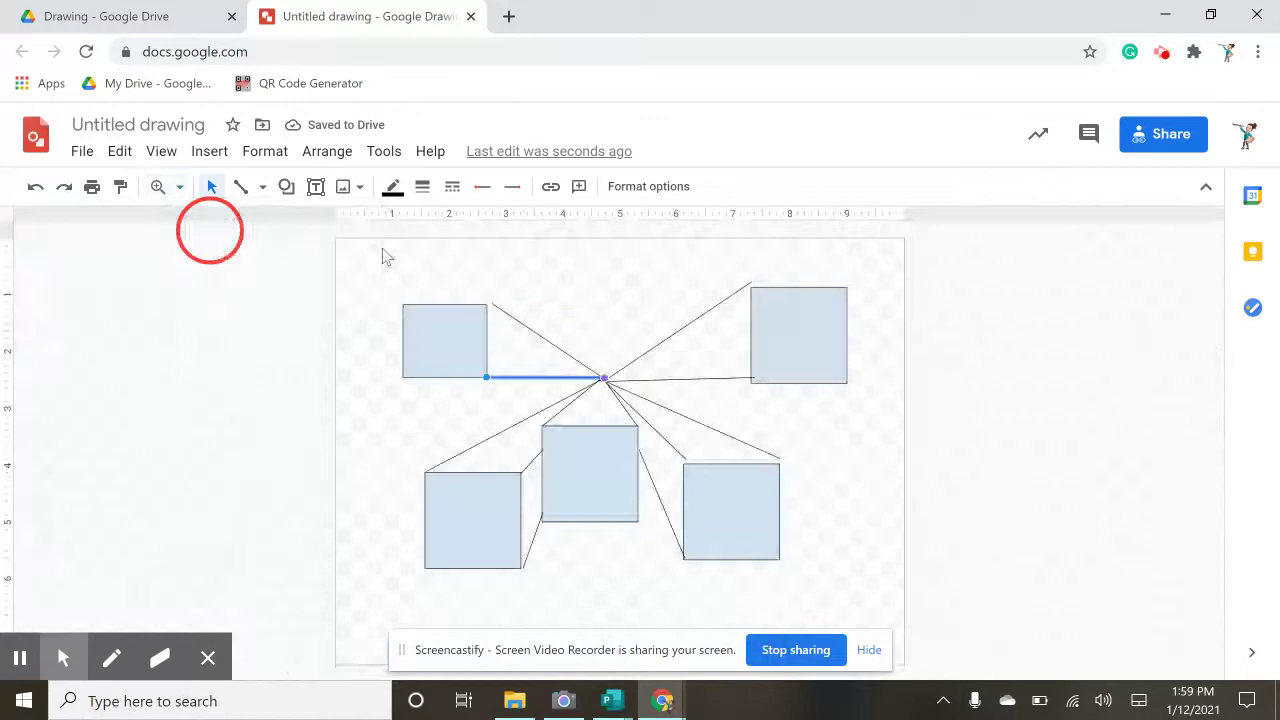
pyautogui.click(752, 284)
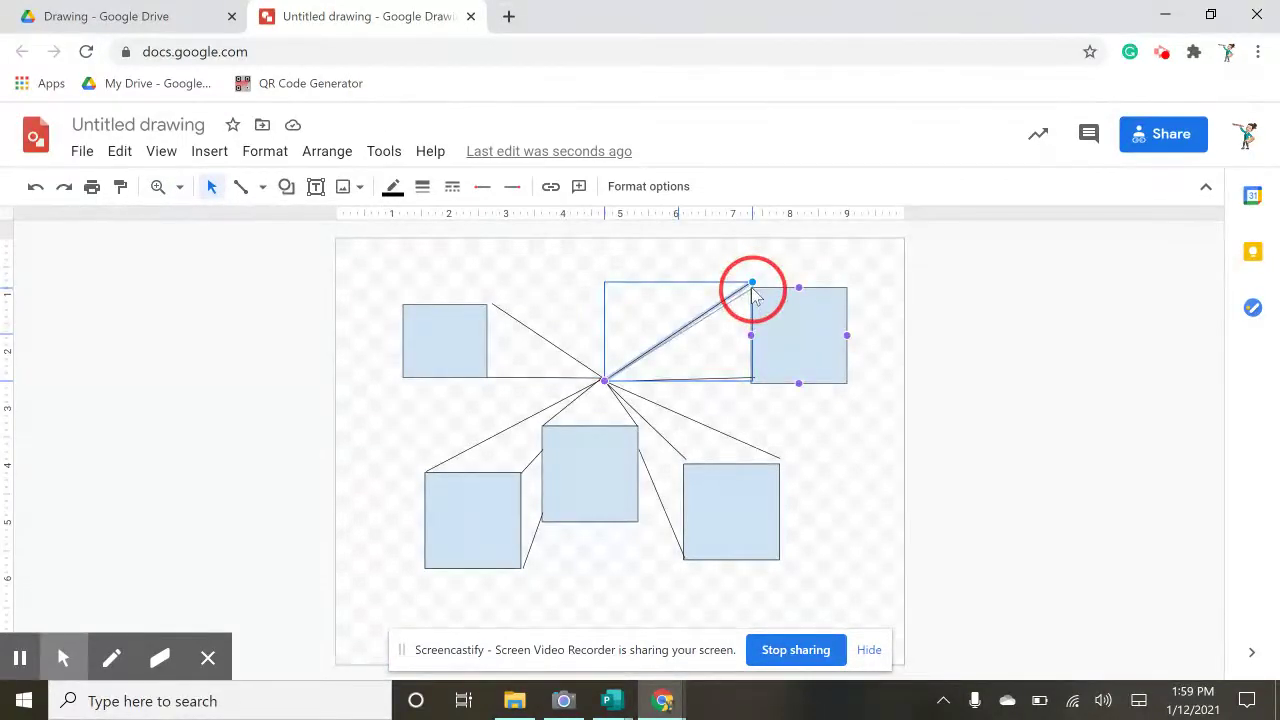
pyautogui.moveTo(752, 283); pyautogui.dragTo(753, 289)
pyautogui.click(752, 379)
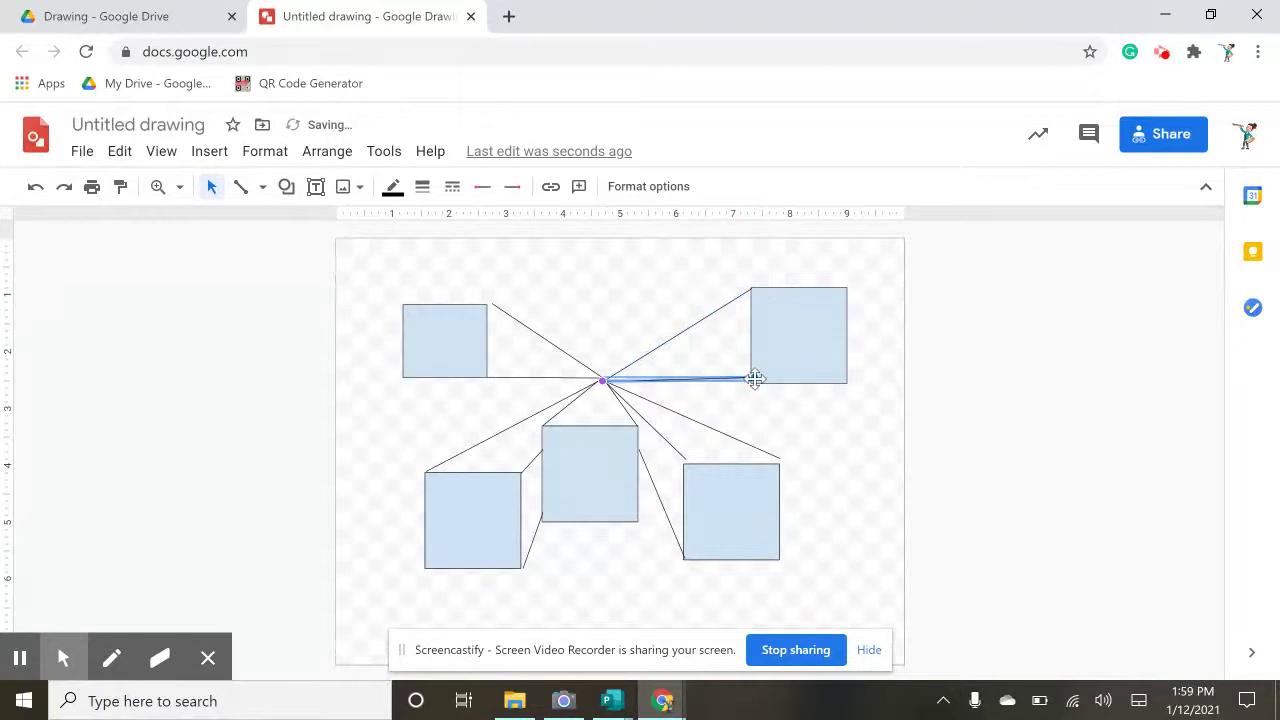
pyautogui.moveTo(755, 378); pyautogui.dragTo(778, 465)
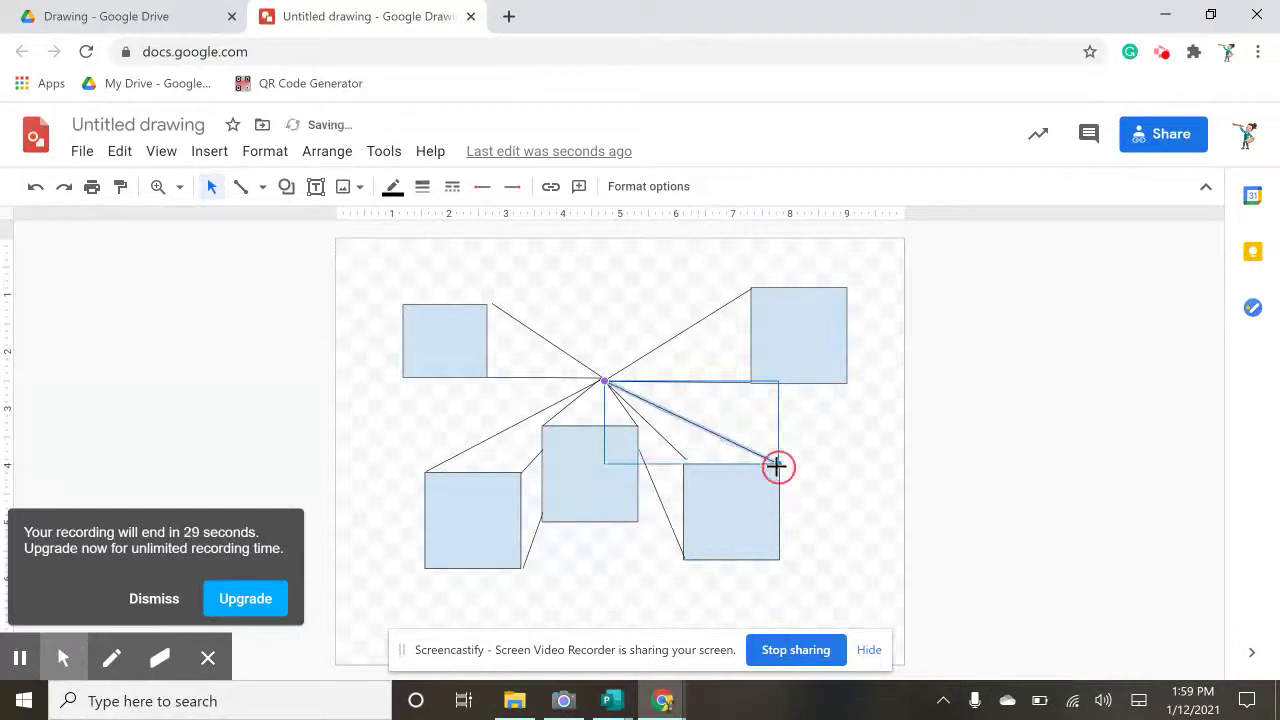
pyautogui.click(686, 460)
pyautogui.moveTo(686, 460); pyautogui.dragTo(682, 464)
pyautogui.click(242, 186)
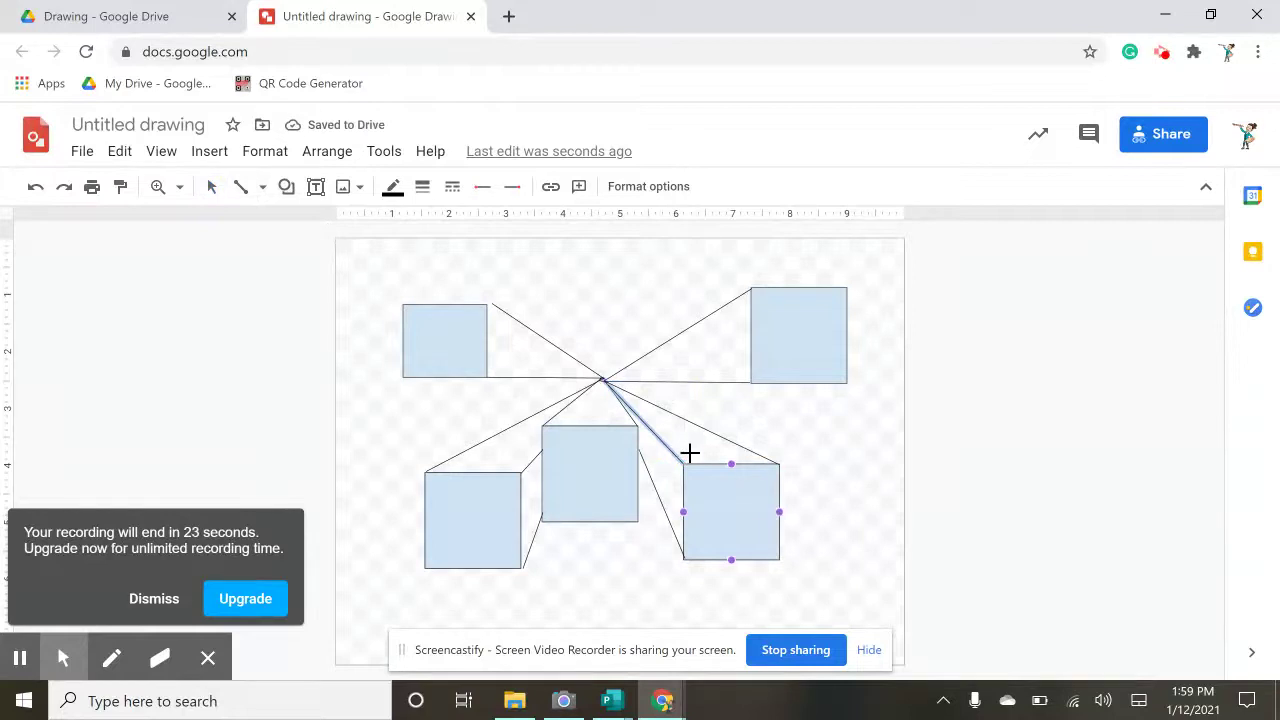